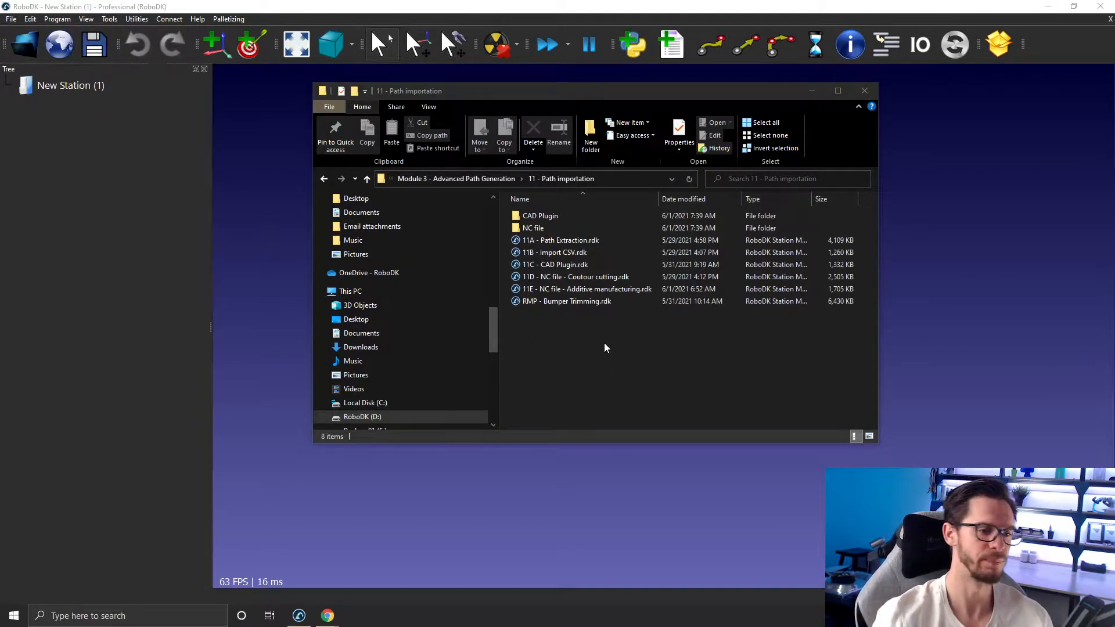
Step: Load the RMP - Bumper Trimming.rdk station from the 11 - Path importation folder and put the file window away
left_click(528, 300)
left_click_drag(528, 299, 969, 220)
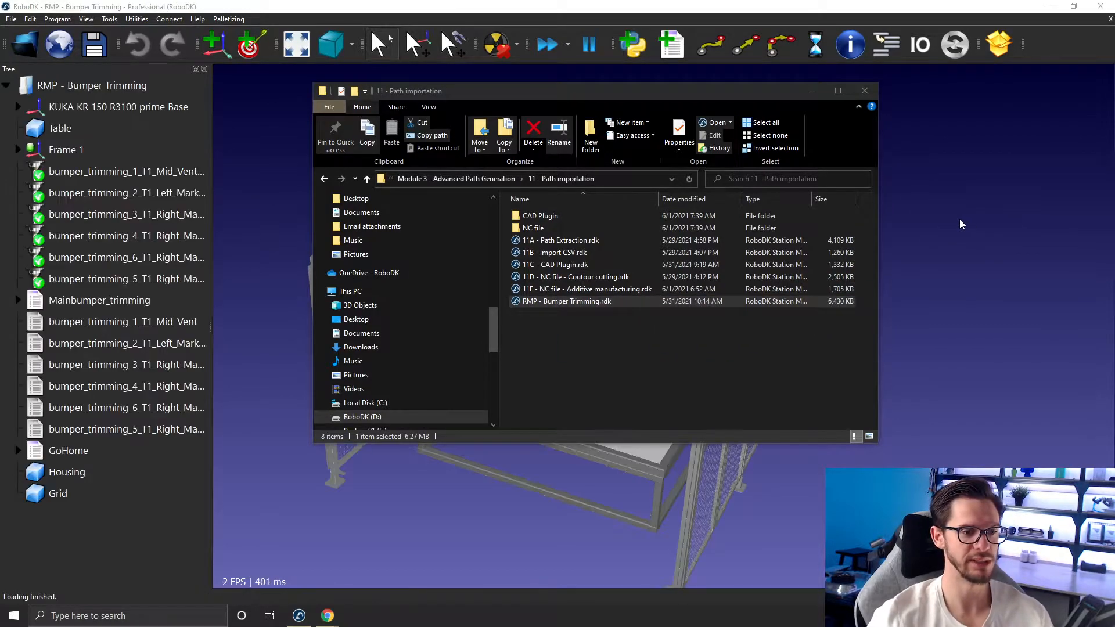
left_click(810, 91)
Step: Run the simulation of the Mainbumper_trimming program with the bumper and robot in view
mouse_move(552, 329)
left_mouse_down()
mouse_move(584, 336)
mouse_move(567, 316)
mouse_move(572, 300)
mouse_move(600, 317)
left_mouse_up()
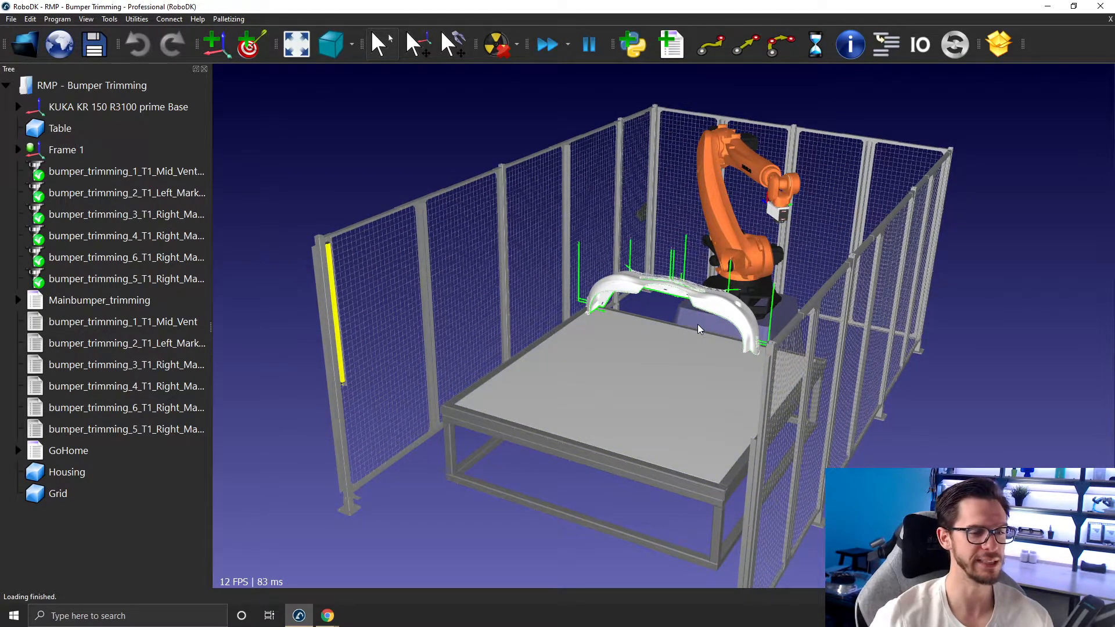
left_click_drag(694, 322, 703, 344)
mouse_move(702, 339)
right_mouse_down()
mouse_move(698, 321)
mouse_move(684, 323)
mouse_move(688, 333)
right_mouse_up()
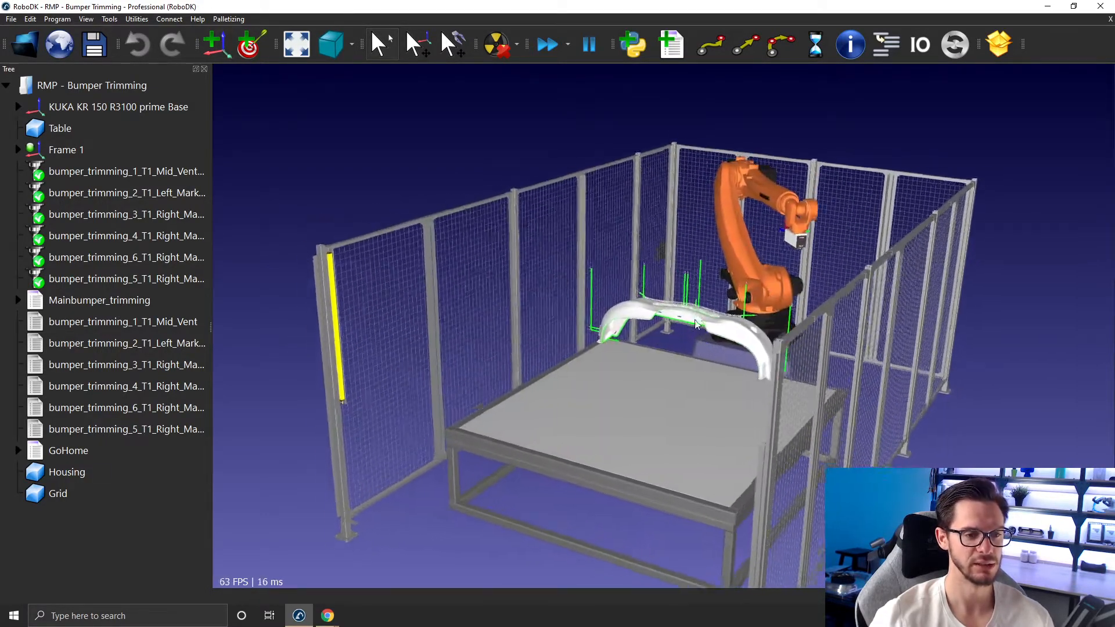
scroll(687, 333, "up", 3)
scroll(726, 236, "up", 4)
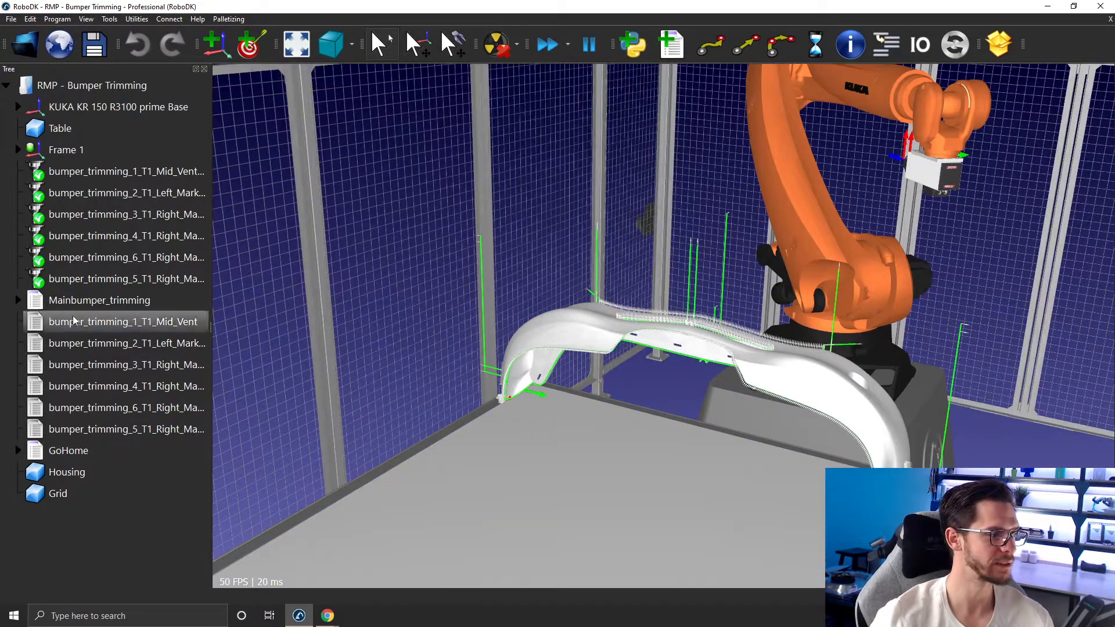
left_click(79, 303)
double_click(77, 304)
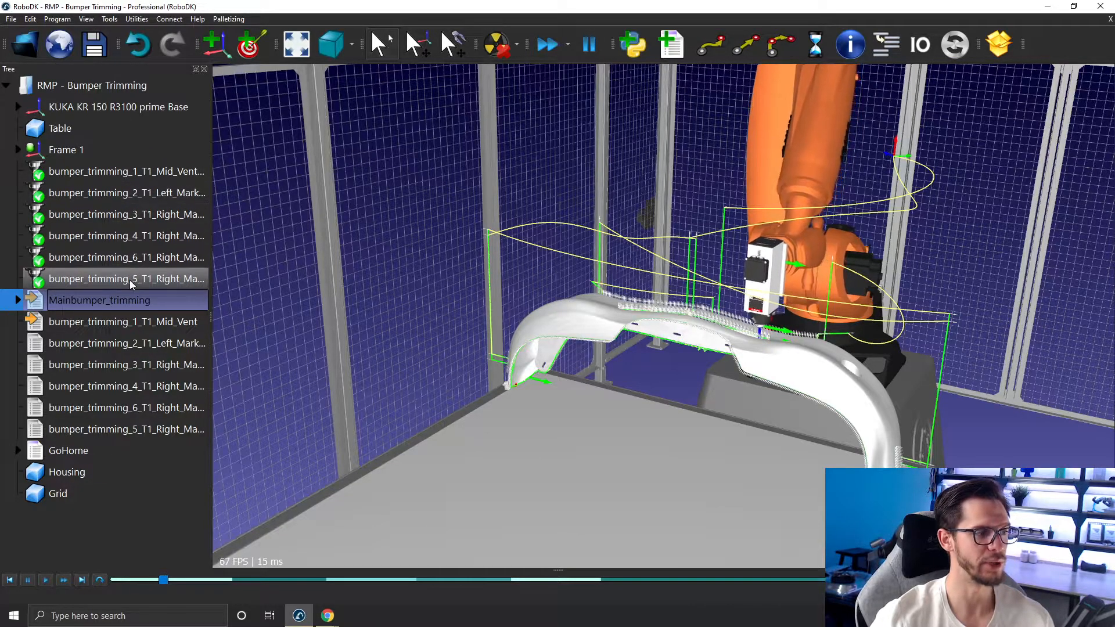
Step: Review the settings of the bumper_trimming_1_T1_Mid_Vent machining project, including its NC file path input, and close them
double_click(110, 173)
left_click_drag(693, 291, 119, 96)
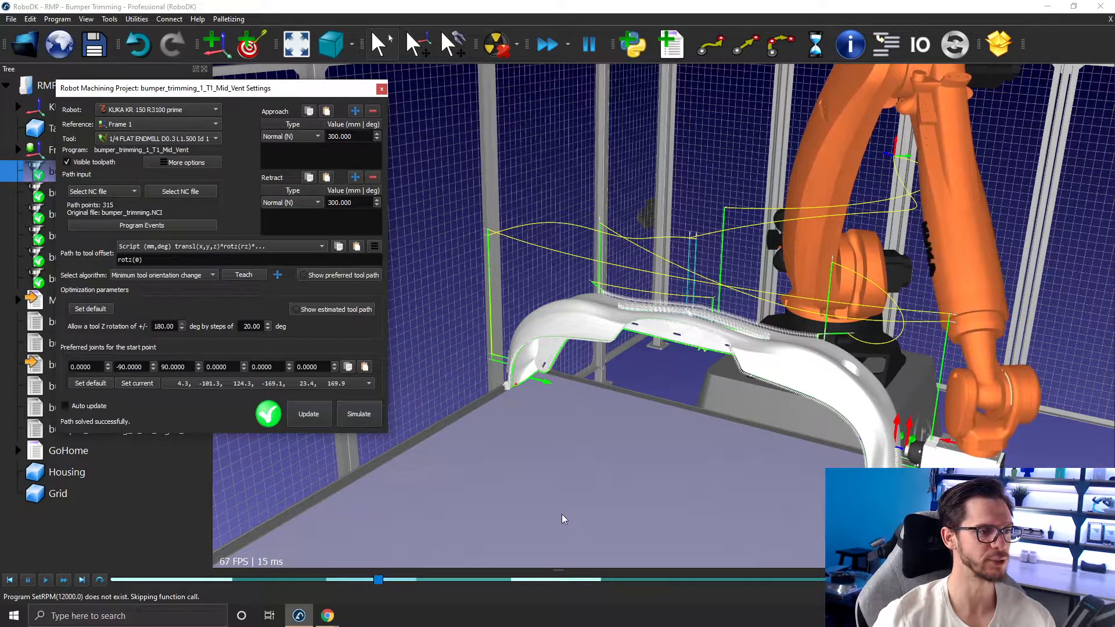
left_click_drag(361, 96, 445, 96)
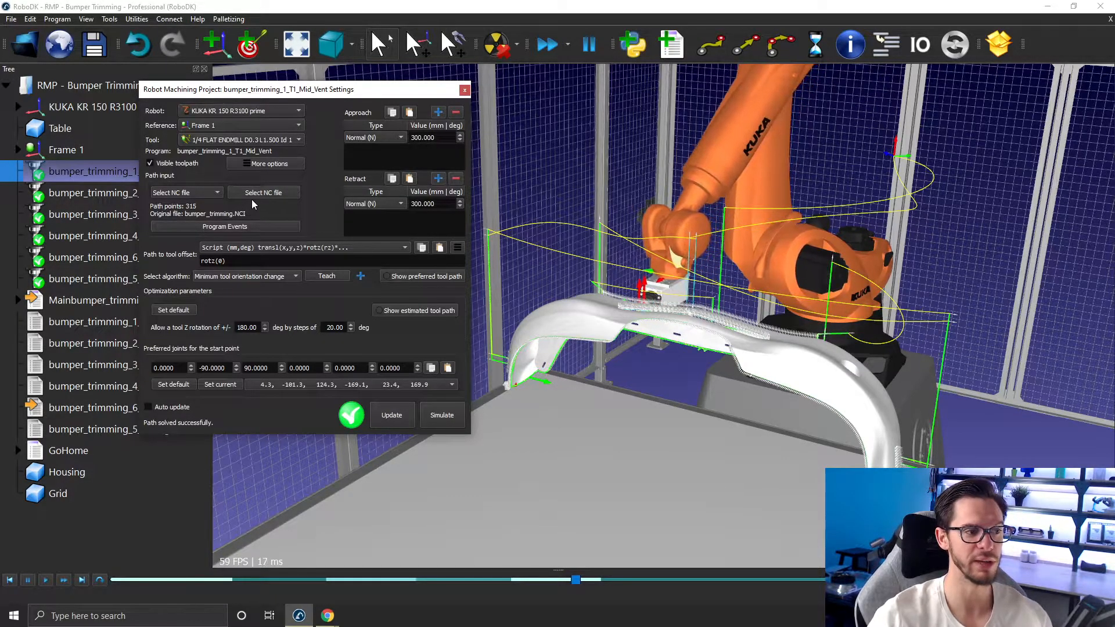
left_click(464, 90)
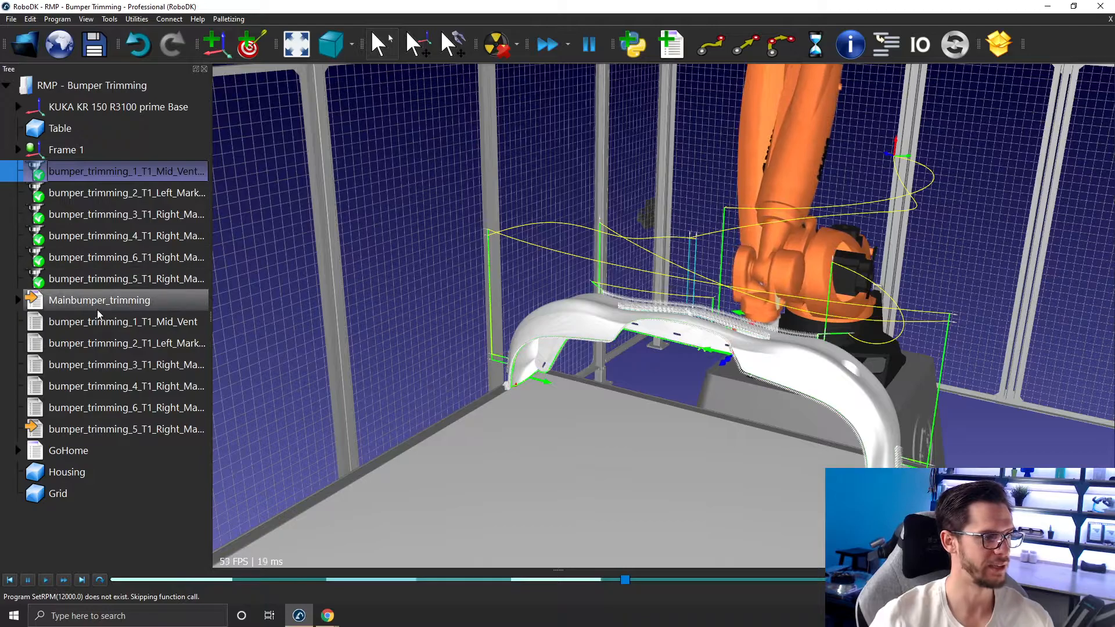
Step: Review the sequence of subprogram calls inside the Mainbumper_trimming program
left_click(18, 300)
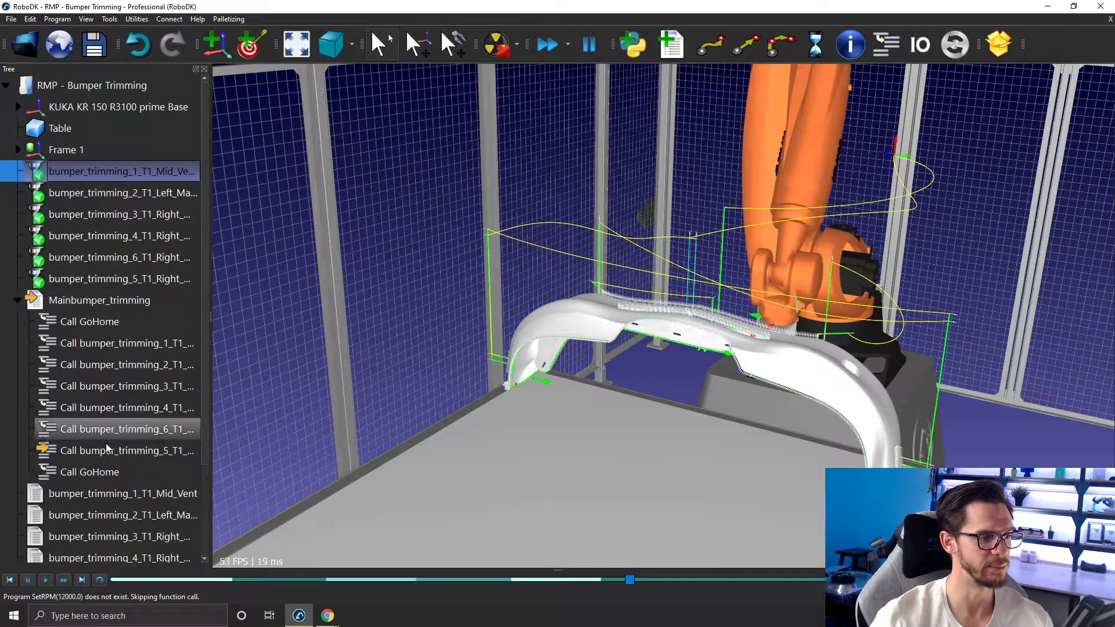
left_click(18, 299)
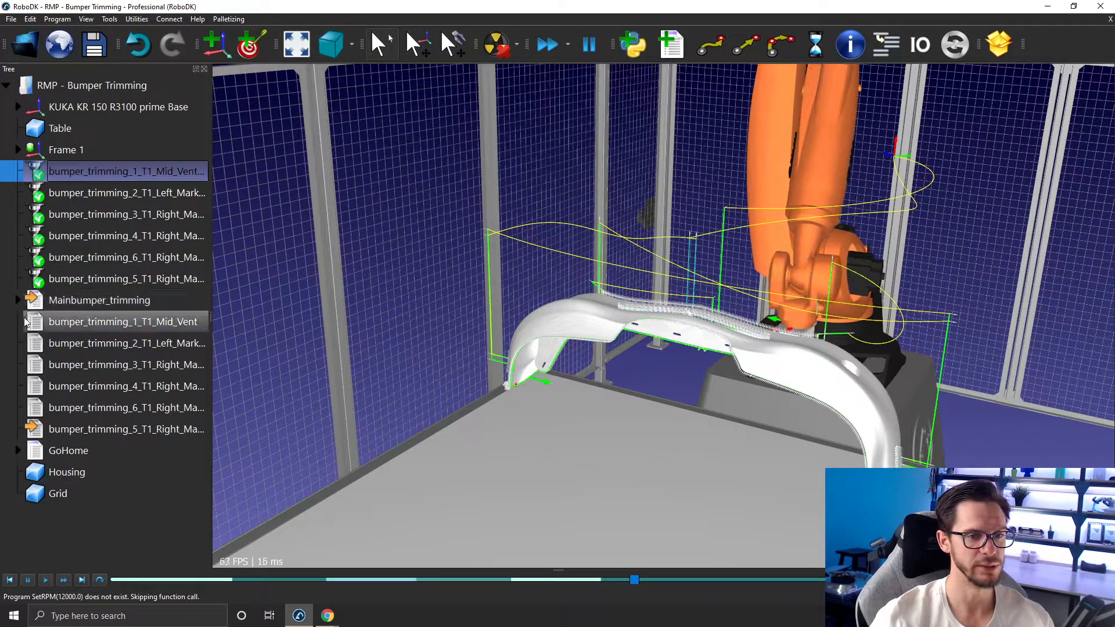
right_click_drag(566, 337, 536, 325)
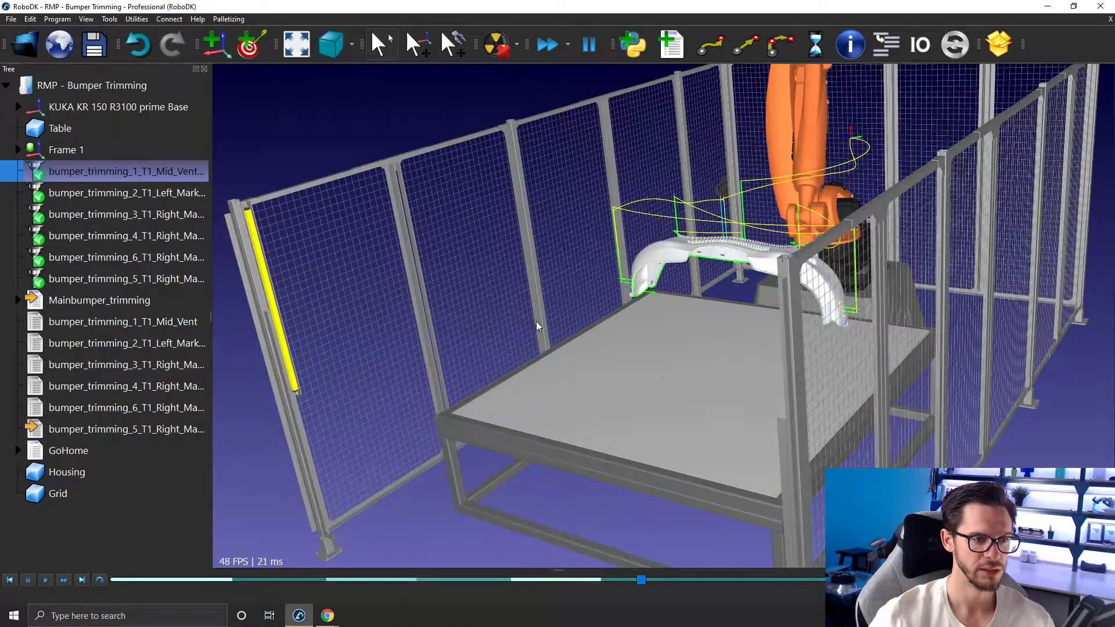
Step: Hide the Grid and Housing objects so the cell fencing no longer blocks the robot and bumper
left_click(19, 107)
left_click(19, 108)
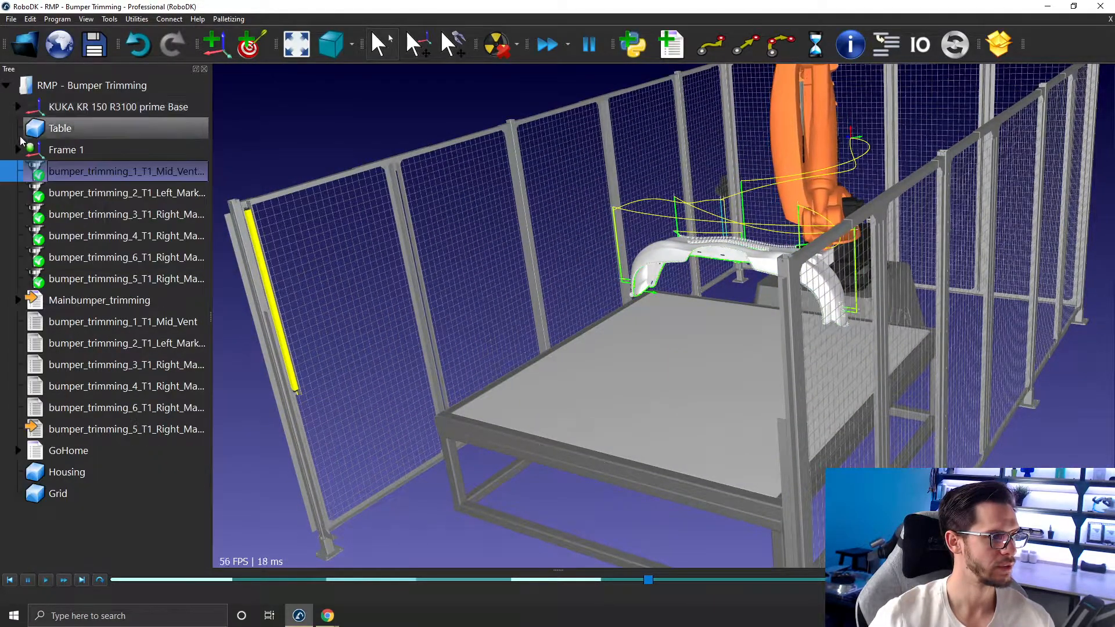
left_click(18, 146)
left_click(18, 146)
left_click(65, 487)
right_click(65, 488)
left_click(102, 268)
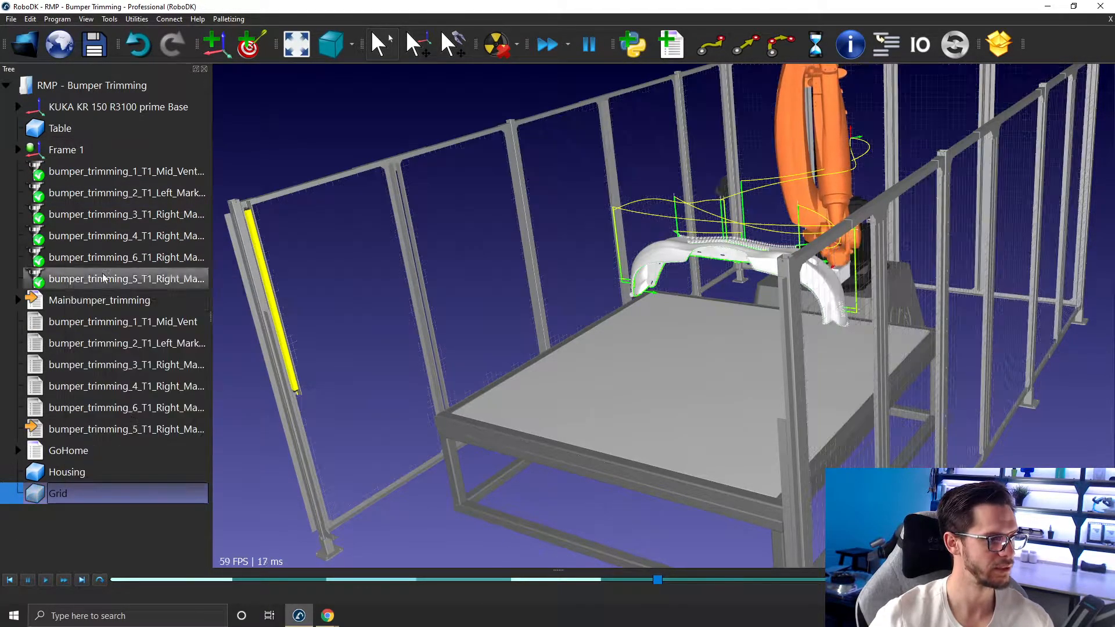
right_click(93, 471)
left_click(128, 255)
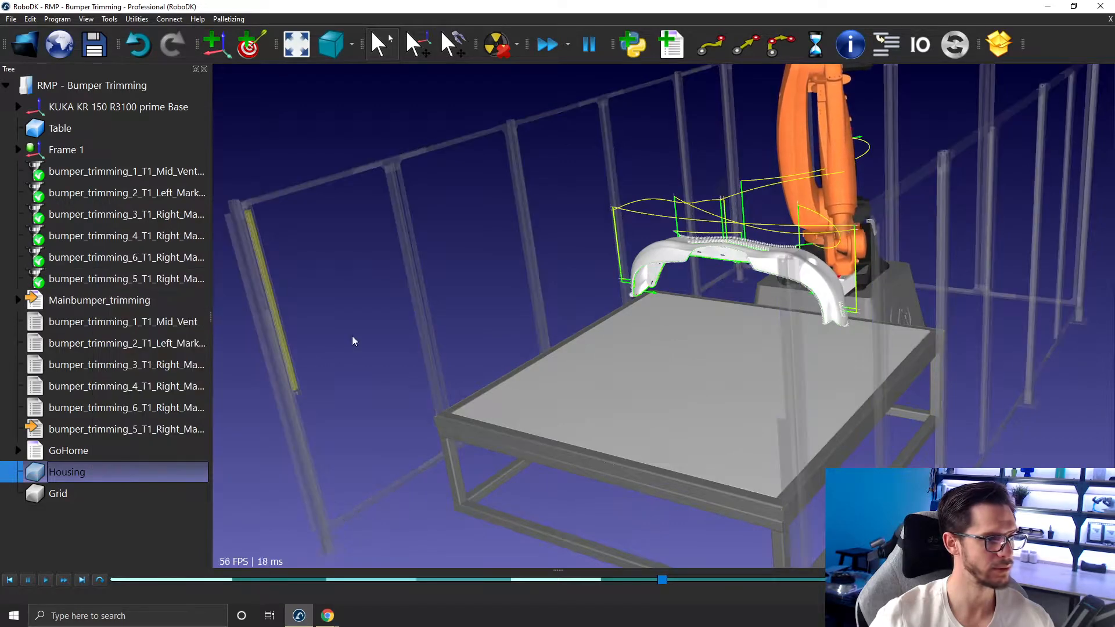
Step: Examine from several angles how the spindle follows the trimming path around the bumper's end
scroll(486, 379, "up", 5)
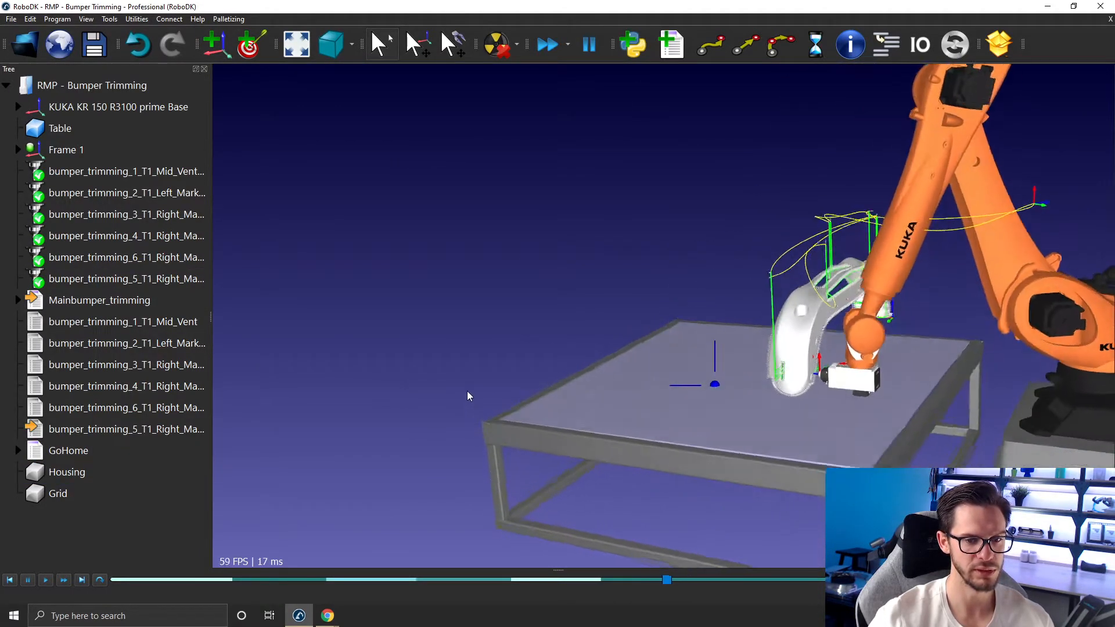
scroll(611, 295, "up", 10)
scroll(604, 261, "up", 5)
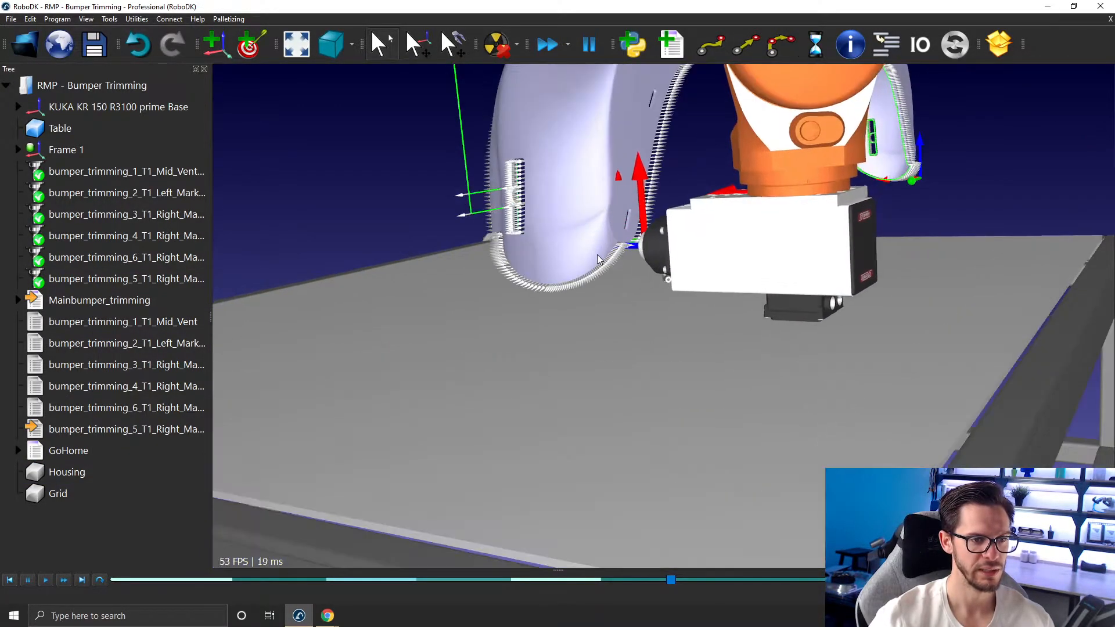
left_click_drag(594, 285, 729, 298)
right_click_drag(727, 294, 757, 321)
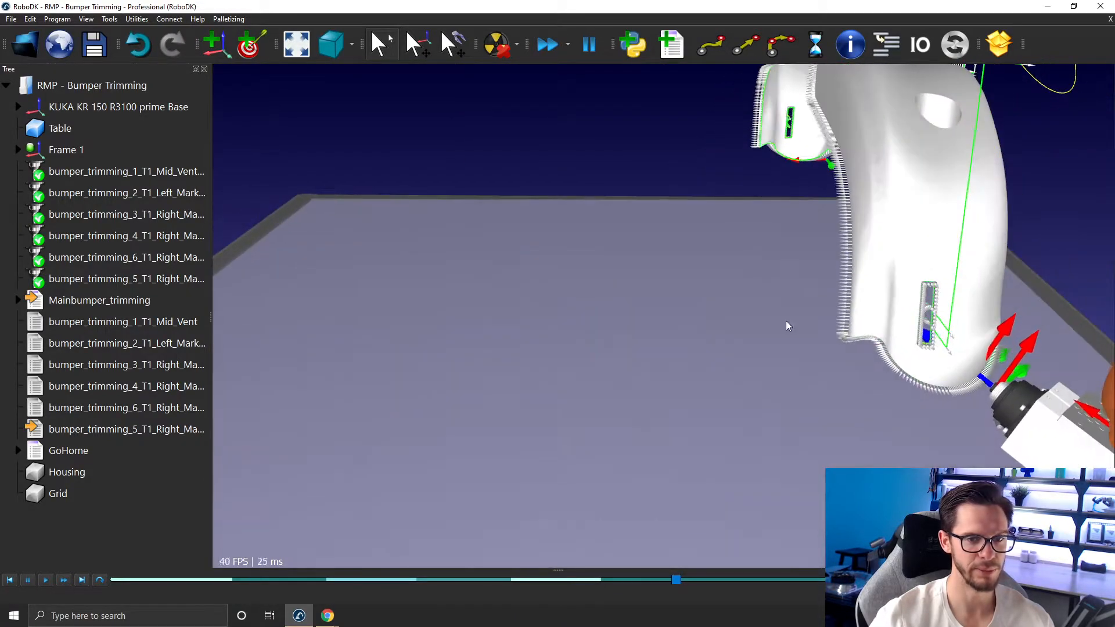
scroll(902, 361, "up", 3)
middle_click_drag(902, 360, 684, 267)
right_click_drag(684, 267, 875, 334)
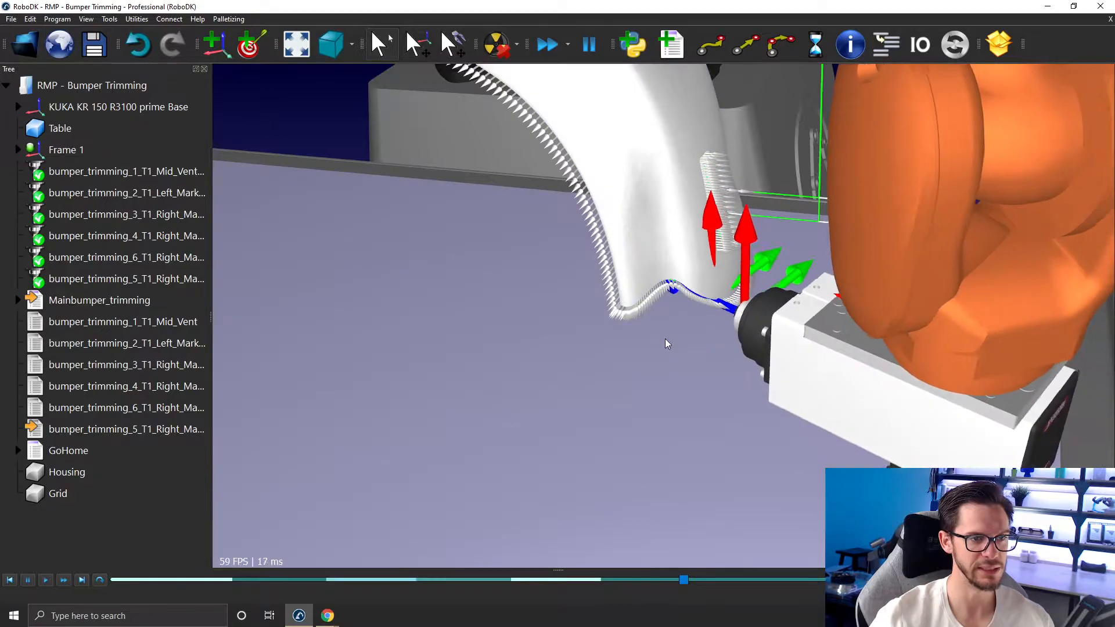
mouse_move(667, 343)
right_mouse_down()
mouse_move(688, 315)
mouse_move(831, 292)
mouse_move(824, 305)
right_mouse_up()
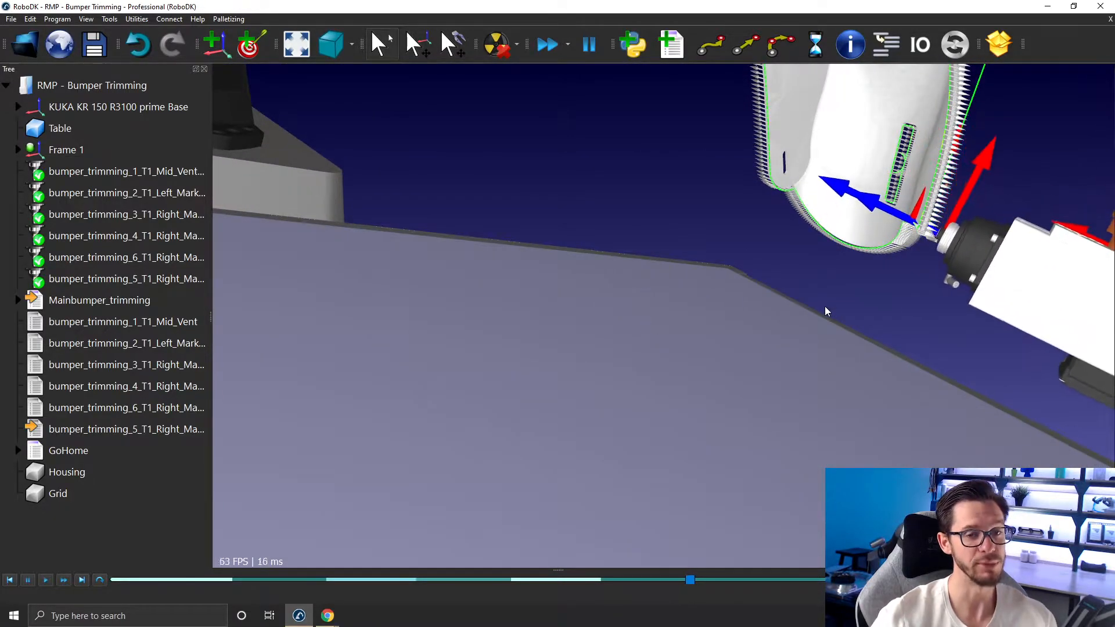
scroll(811, 324, "down", 4)
middle_click_drag(799, 198, 812, 224)
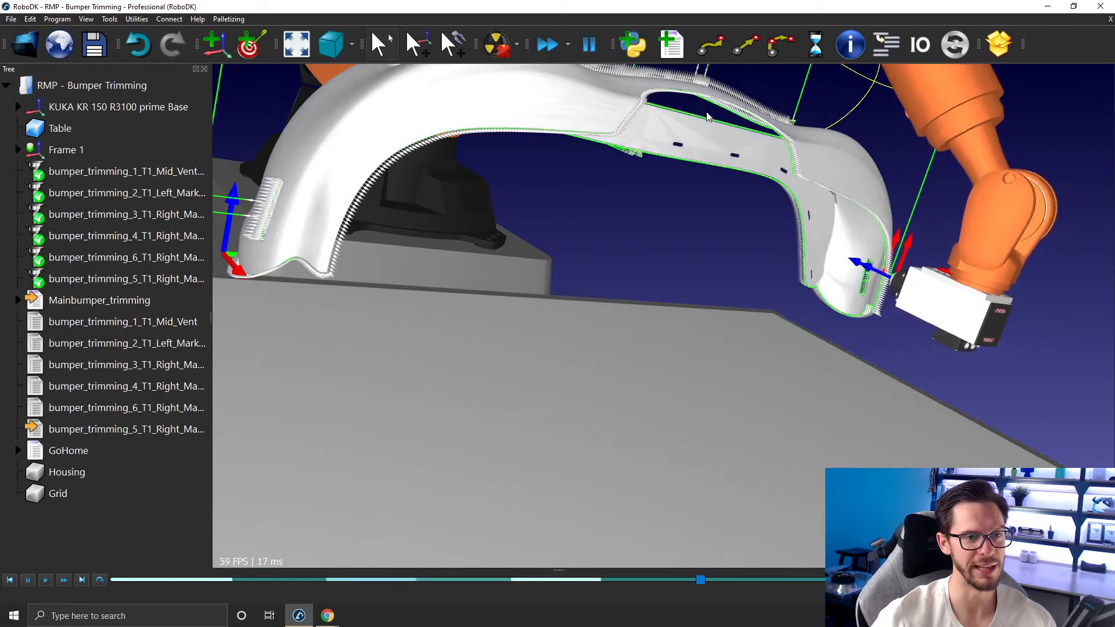
Step: Examine the direction of the toolpath point normals along the bumper's trimmed edge and around its corners
scroll(291, 166, "up", 5)
middle_click_drag(313, 157, 544, 149)
middle_click_drag(770, 293, 657, 233)
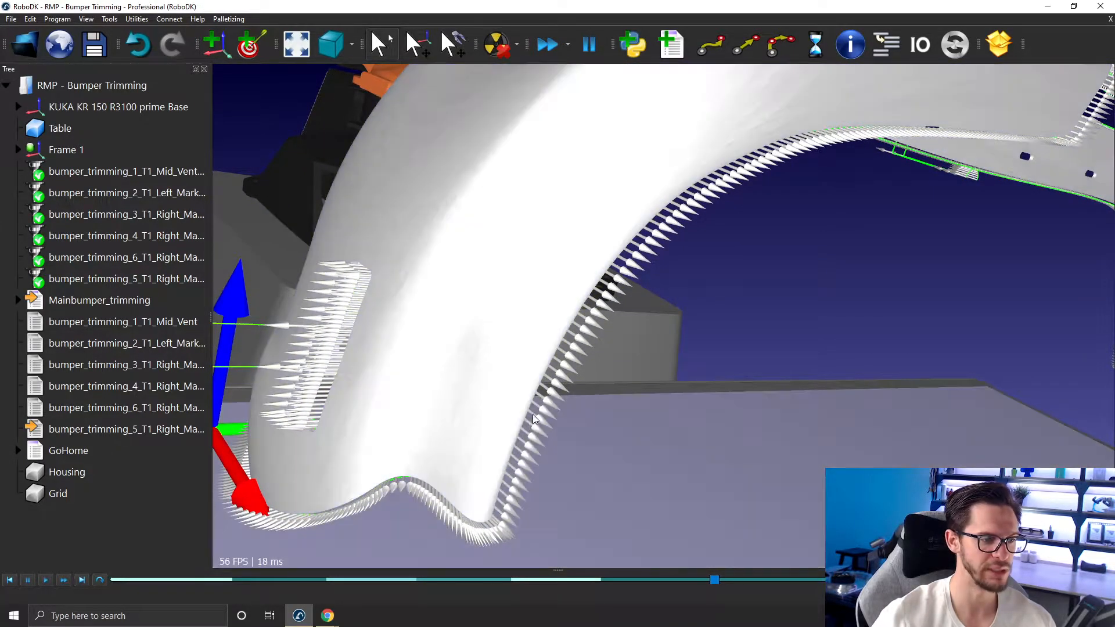
middle_click_drag(511, 473, 614, 333)
scroll(732, 210, "up", 3)
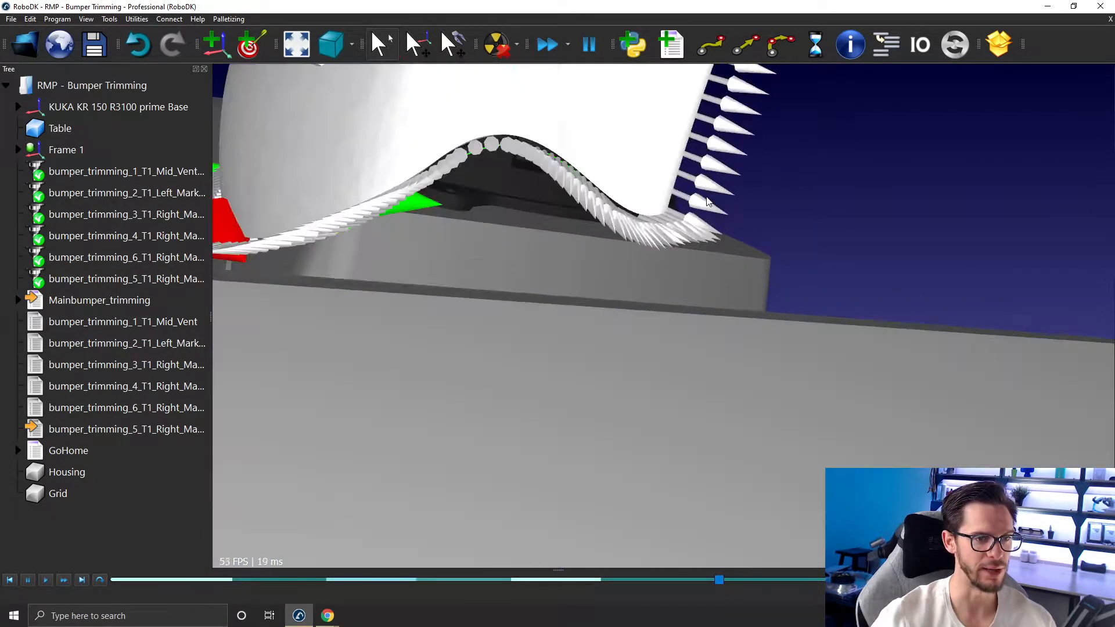
scroll(632, 228, "down", 2)
mouse_move(632, 229)
left_mouse_down()
mouse_move(560, 186)
mouse_move(516, 108)
mouse_move(596, 19)
mouse_move(633, 146)
mouse_move(685, 232)
mouse_move(730, 261)
mouse_move(701, 265)
left_mouse_up()
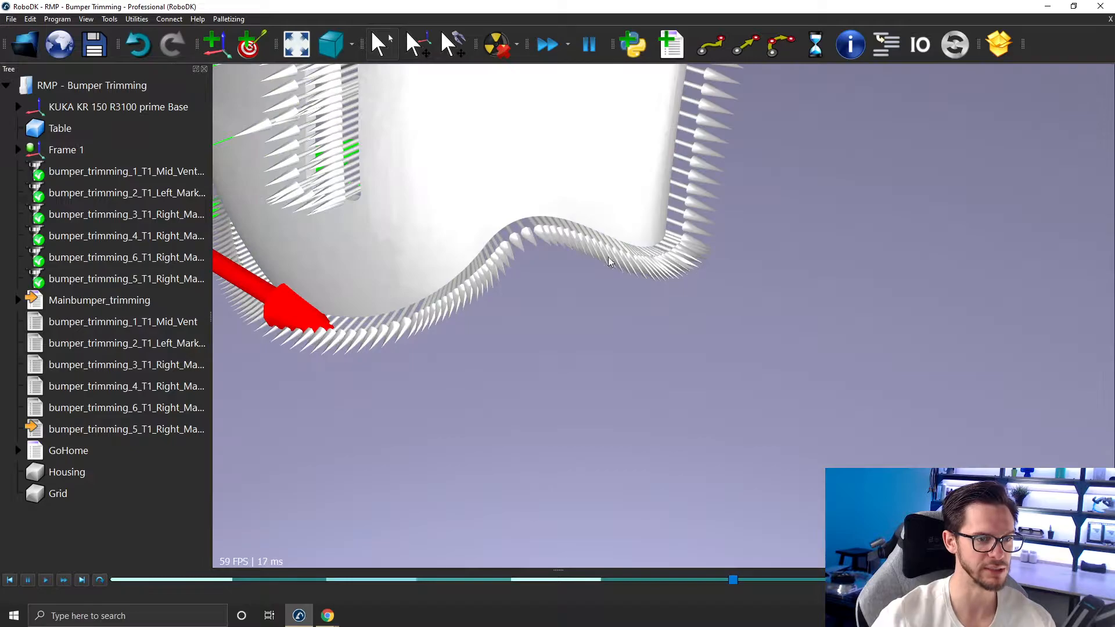
mouse_move(433, 313)
left_mouse_down()
mouse_move(772, 285)
mouse_move(659, 361)
mouse_move(695, 304)
mouse_move(669, 302)
mouse_move(824, 278)
mouse_move(917, 336)
mouse_move(909, 398)
mouse_move(609, 228)
mouse_move(844, 231)
mouse_move(910, 248)
mouse_move(593, 326)
mouse_move(608, 289)
mouse_move(757, 107)
mouse_move(729, 331)
mouse_move(674, 232)
mouse_move(694, 162)
mouse_move(718, 169)
left_mouse_up()
scroll(717, 166, "down", 3)
scroll(715, 123, "up", 1)
mouse_move(716, 122)
right_mouse_down()
mouse_move(644, 133)
mouse_move(678, 159)
mouse_move(720, 169)
mouse_move(696, 115)
right_mouse_up()
scroll(697, 115, "down", 6)
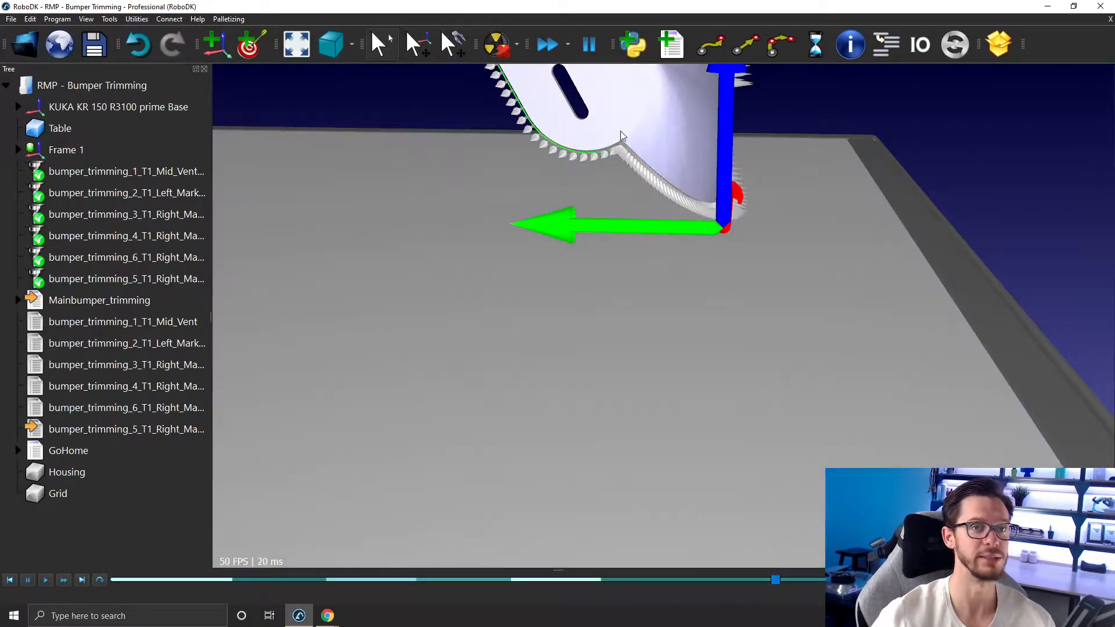
Step: Hide the tool frames of the 1/4 FLAT ENDMILL and the Teknomotor spindle under the KUKA robot
scroll(620, 130, "up", 4)
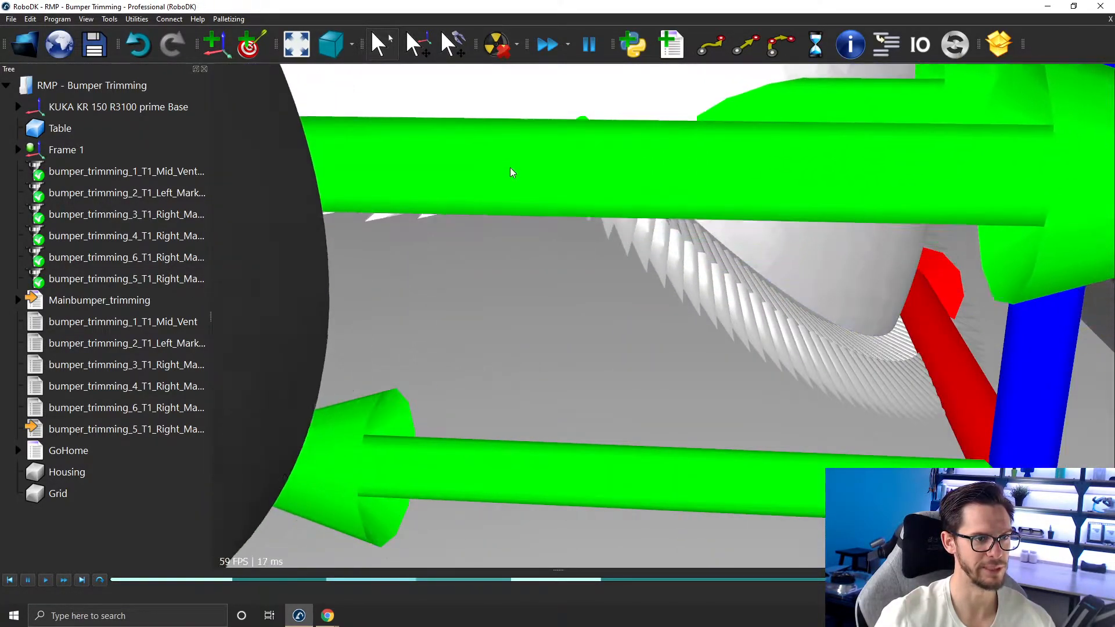
scroll(510, 168, "down", 8)
right_click_drag(489, 197, 436, 148)
scroll(435, 146, "up", 3)
scroll(437, 150, "down", 2)
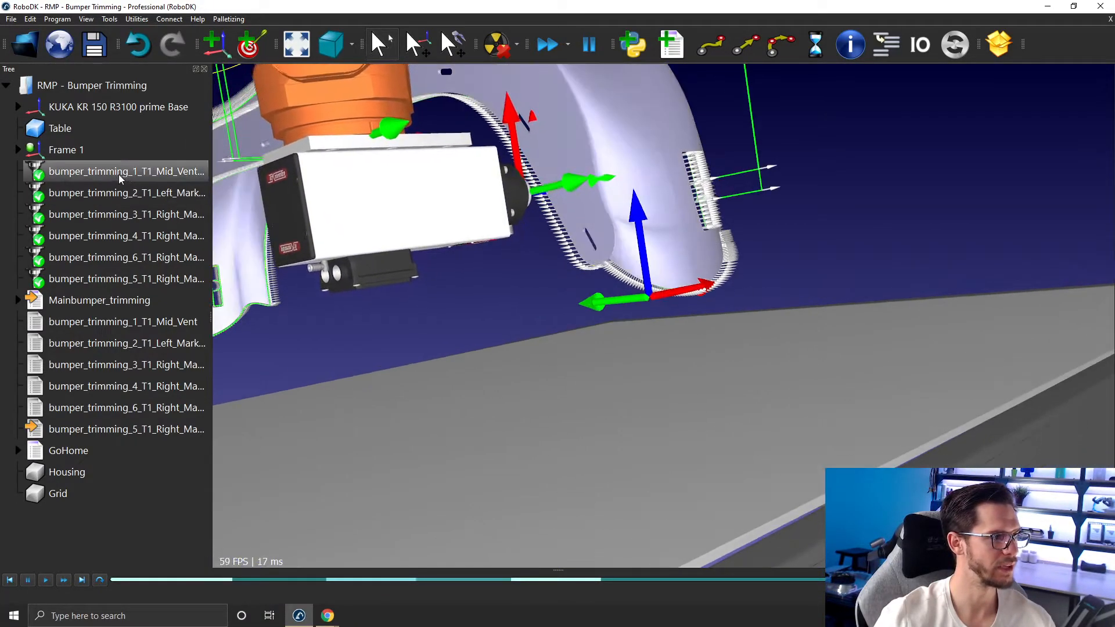
left_click(18, 107)
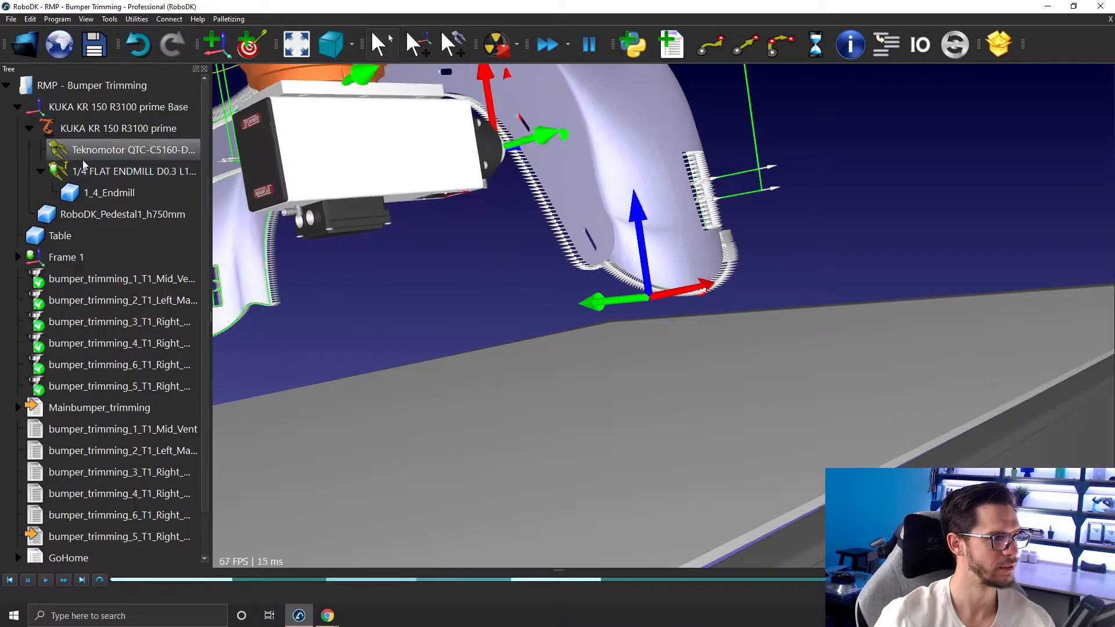
right_click(100, 123)
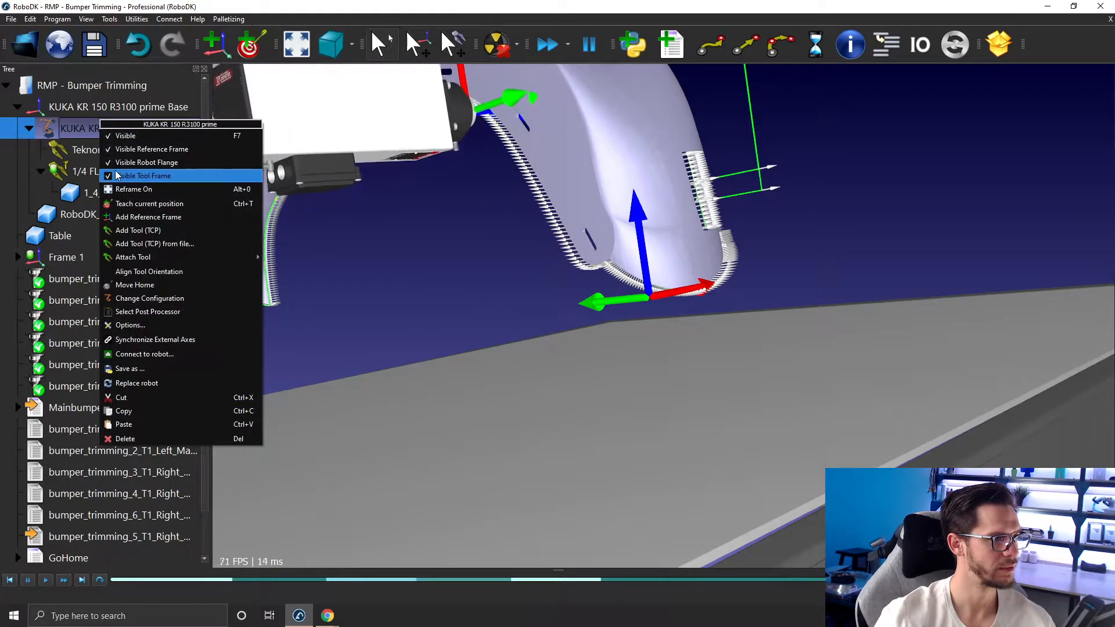
left_click(102, 173)
right_click(101, 172)
right_click(95, 150)
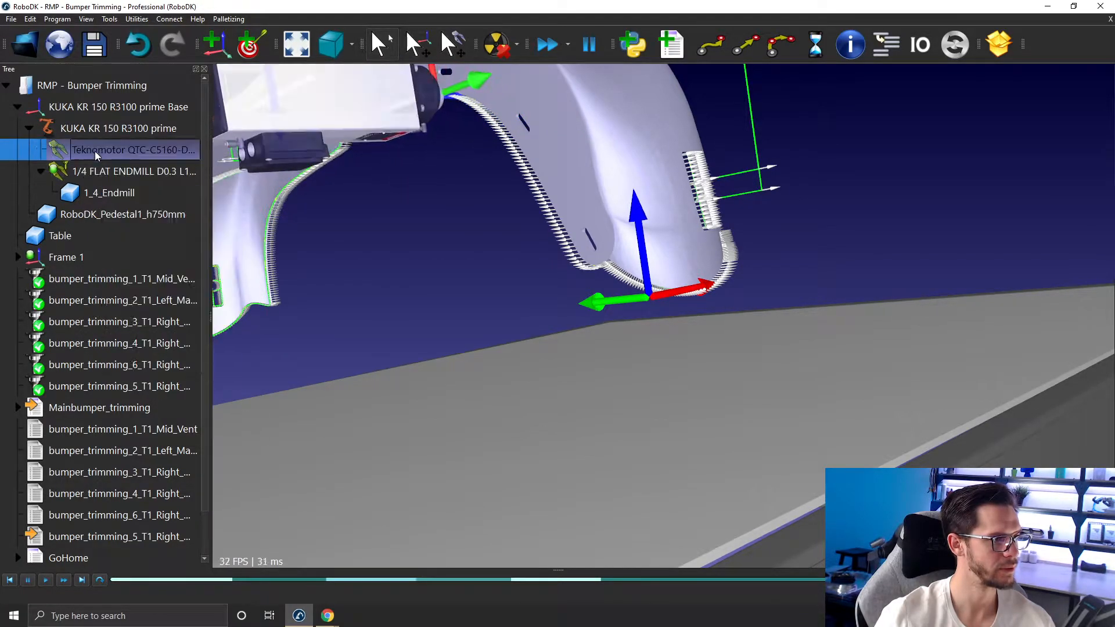
left_click(114, 182)
Step: Examine the end mill's orientation against the path normals while it cuts along the bumper's edge
middle_click_drag(400, 110, 525, 271)
scroll(579, 284, "up", 1)
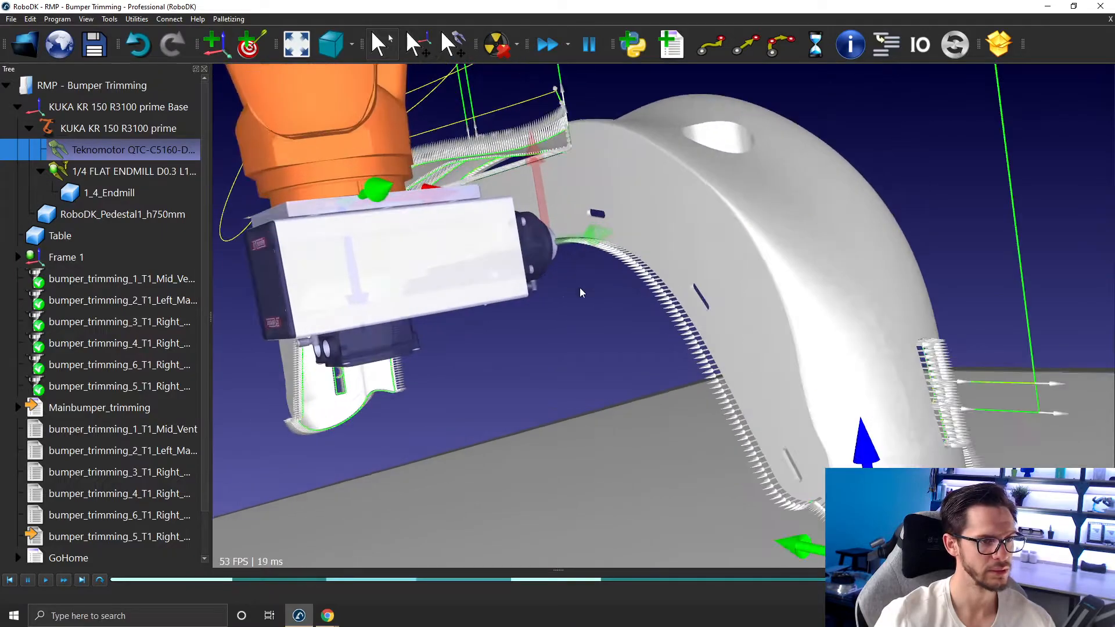
left_click(580, 284)
scroll(567, 257, "up", 5)
mouse_move(548, 224)
right_mouse_down()
mouse_move(588, 309)
mouse_move(644, 279)
mouse_move(547, 259)
right_mouse_up()
scroll(490, 203, "up", 5)
middle_click_drag(490, 204, 647, 87)
right_click_drag(647, 87, 638, 258)
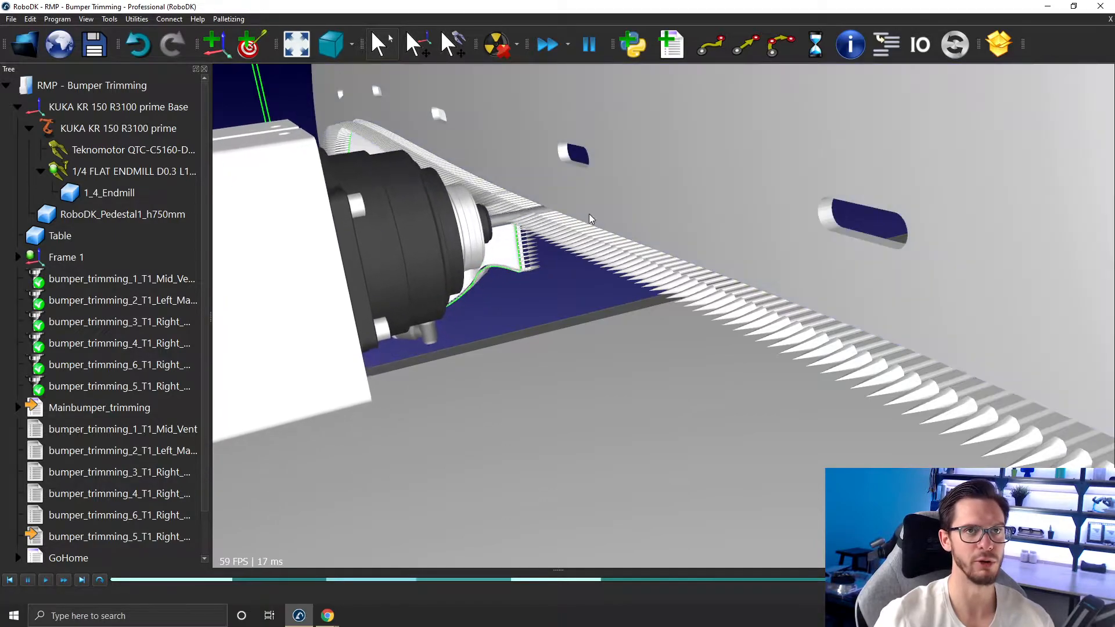
right_click_drag(510, 284, 1036, 246)
middle_click_drag(774, 181, 461, 238)
right_click_drag(461, 239, 568, 346)
scroll(567, 346, "down", 3)
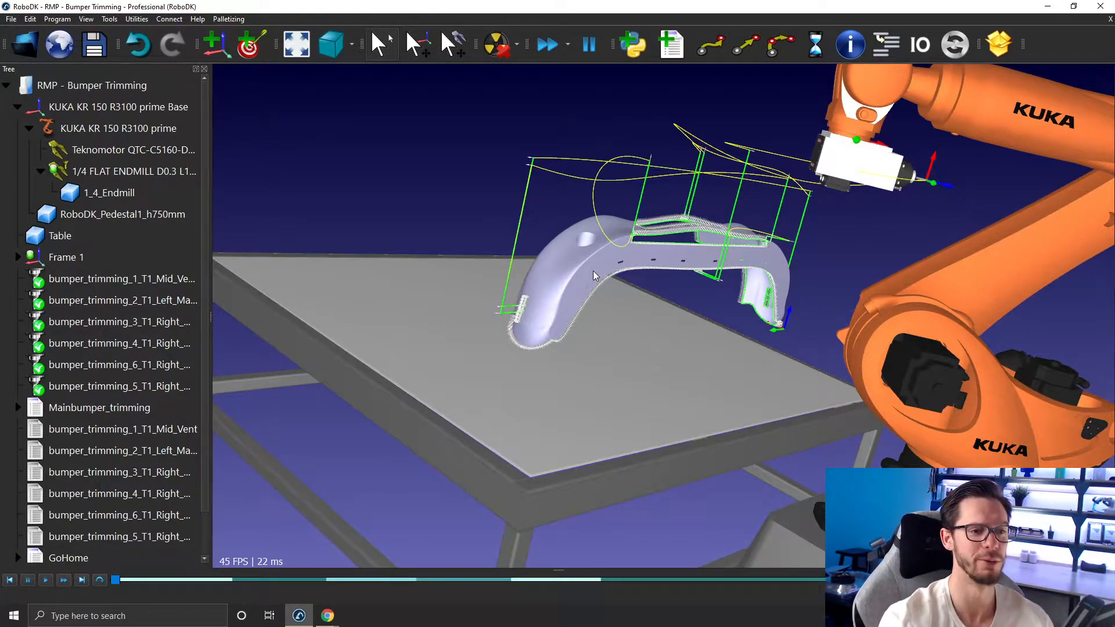
Step: Collapse the RMP - Bumper Trimming station tree and exit the simulation timeline with the whole cell in view
mouse_move(556, 266)
left_mouse_down()
mouse_move(718, 221)
mouse_move(1005, 383)
mouse_move(729, 331)
mouse_move(916, 450)
mouse_move(844, 462)
mouse_move(529, 263)
mouse_move(590, 335)
left_mouse_up()
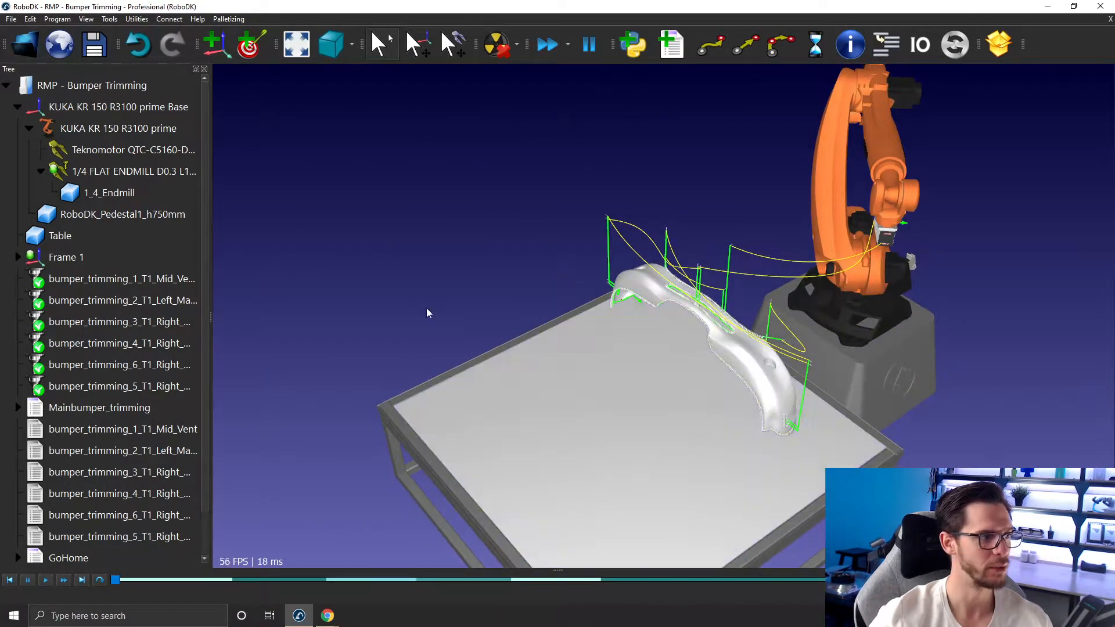
left_click(7, 85)
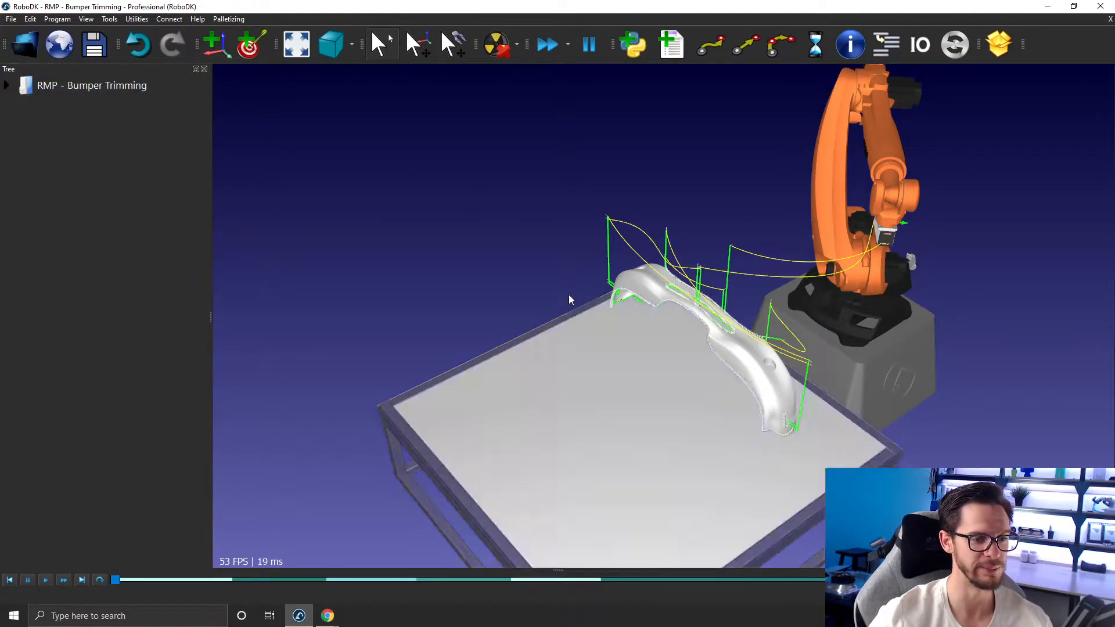
middle_click_drag(585, 301, 512, 288)
key("Escape")
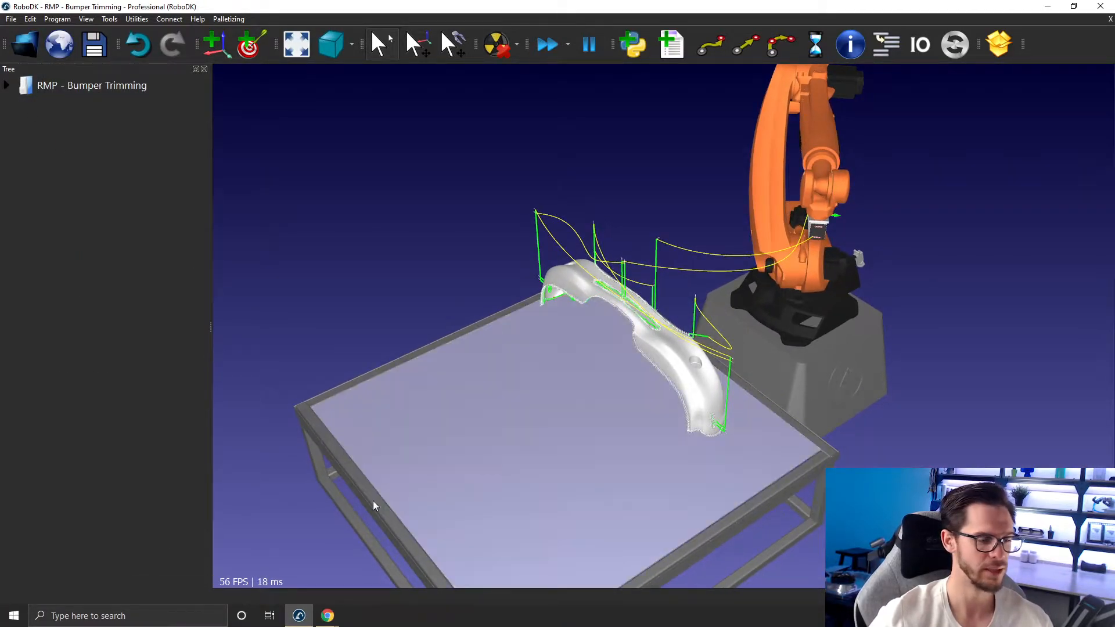
Step: Load the station 11D - NC file - Coutour cutting.rdk from the 11 - Path importation folder alongside the bumper station
mouse_move(385, 614)
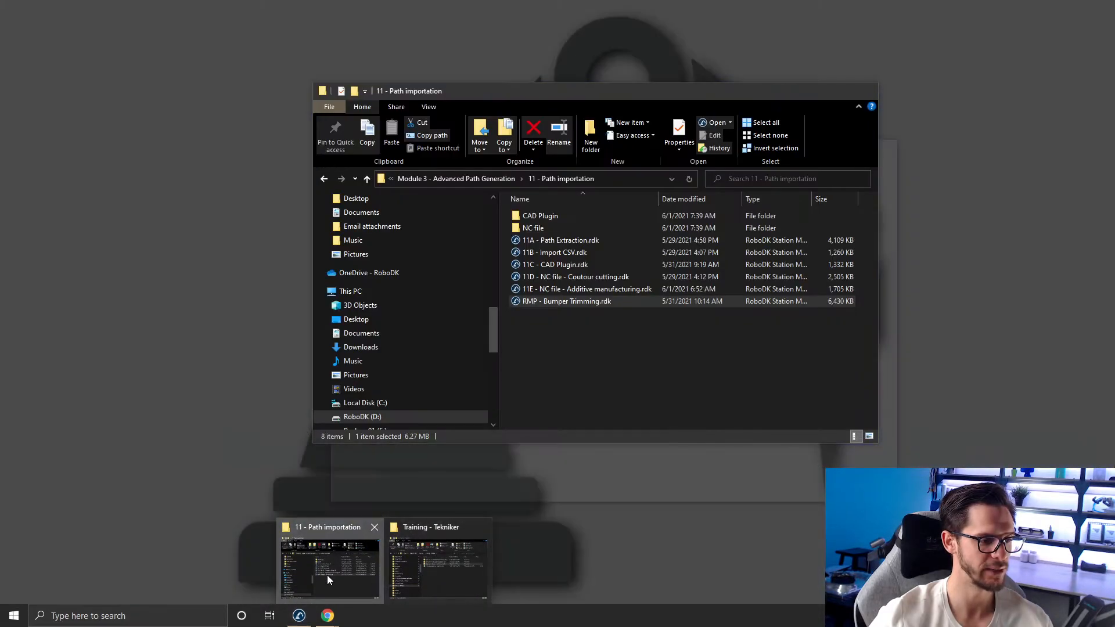
left_click(327, 575)
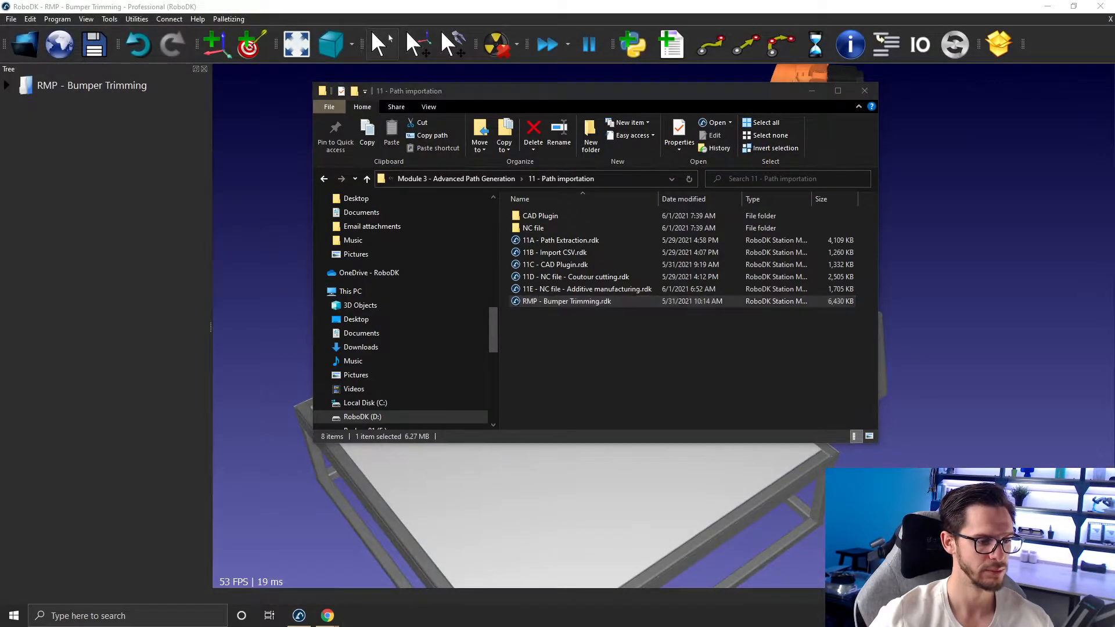
mouse_move(385, 614)
left_click(481, 528)
left_click(601, 410)
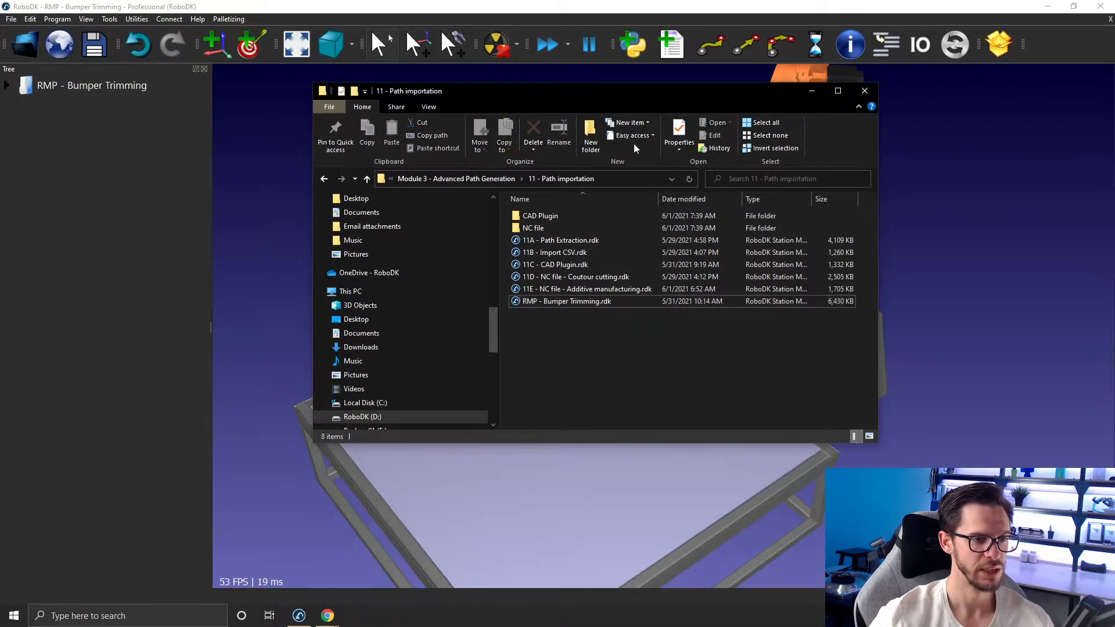
left_click_drag(631, 91, 758, 85)
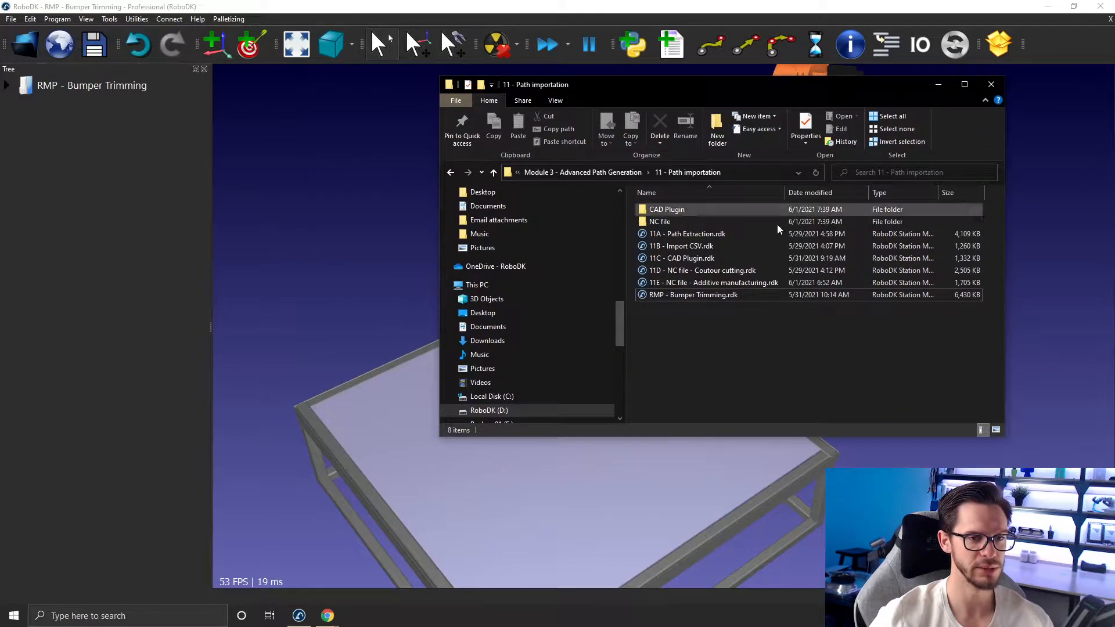
left_click(714, 271)
left_click_drag(668, 270, 347, 181)
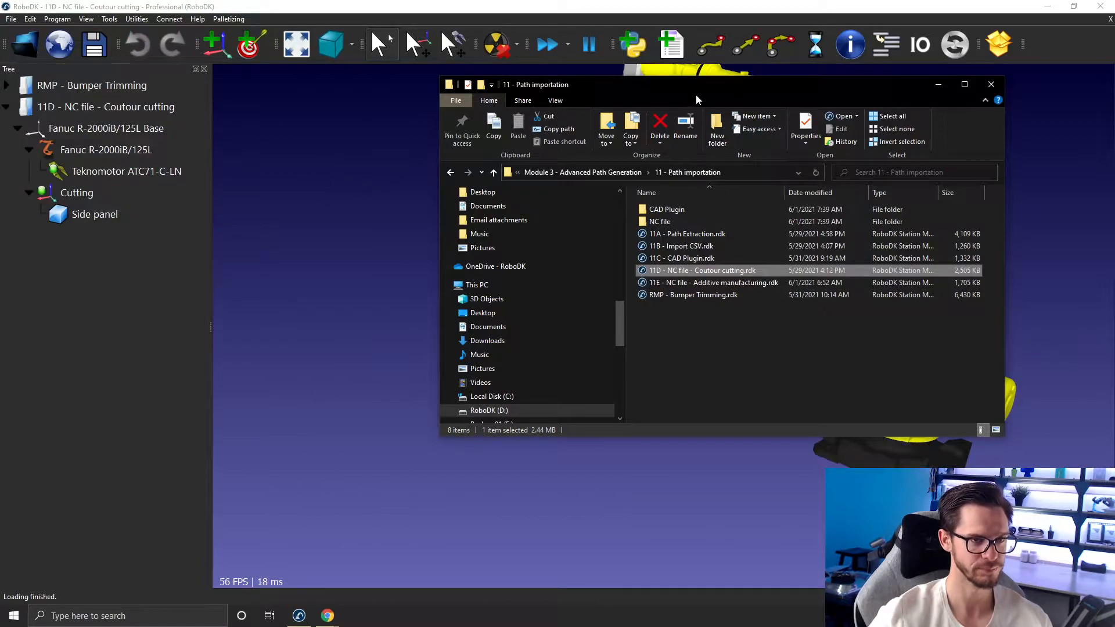
left_click(937, 84)
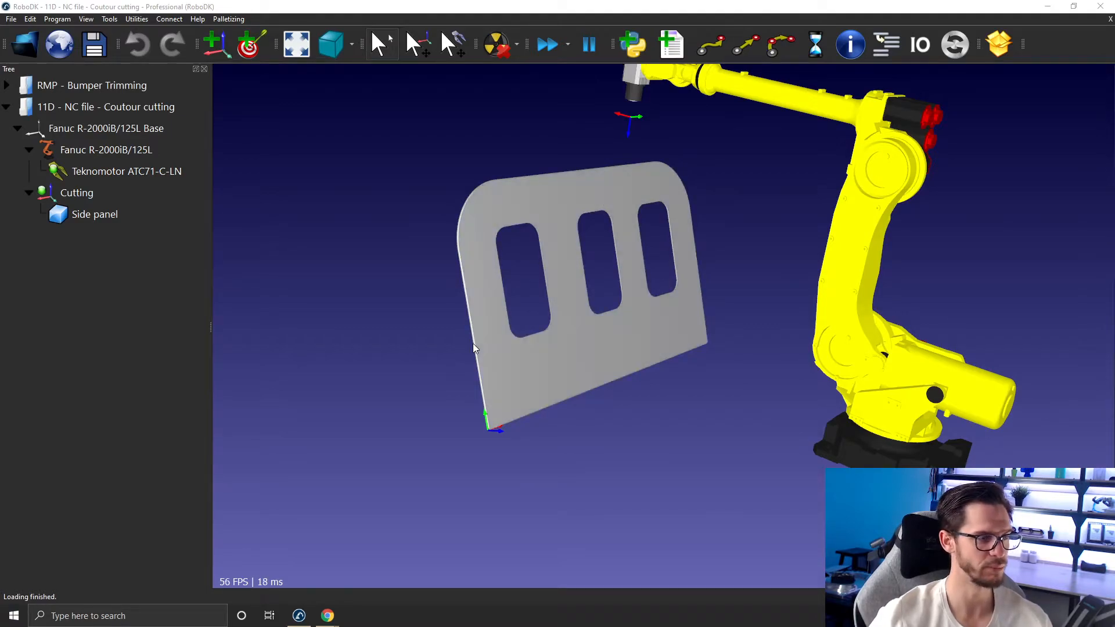
Step: Examine the side panel's outer edge and three window cutouts in front of the Fanuc robot
middle_click_drag(529, 278, 471, 325)
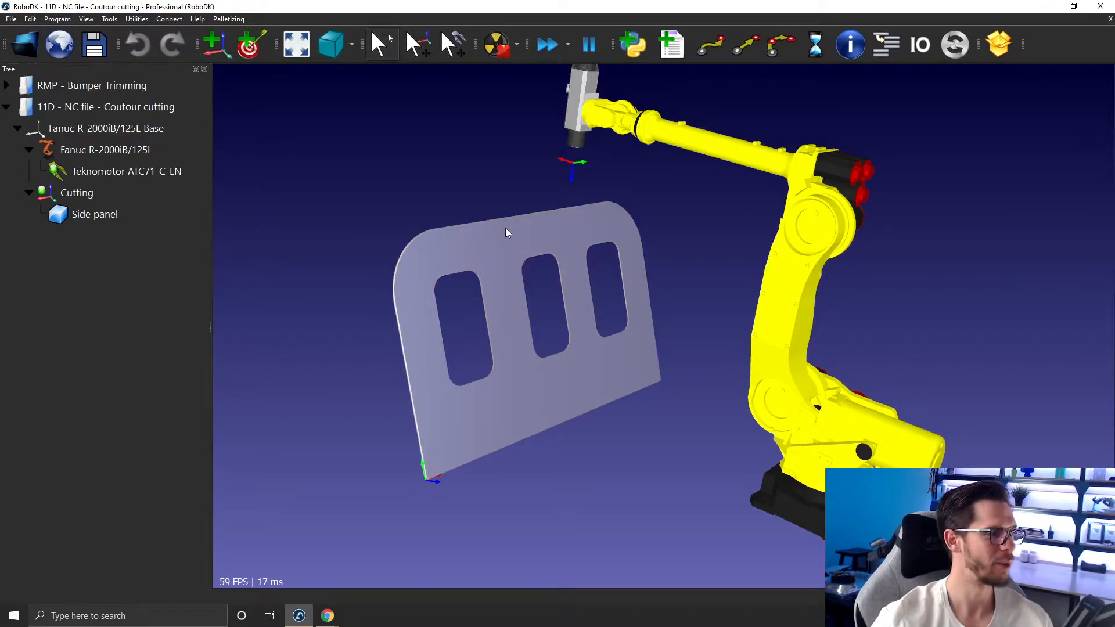
scroll(380, 265, "up", 1)
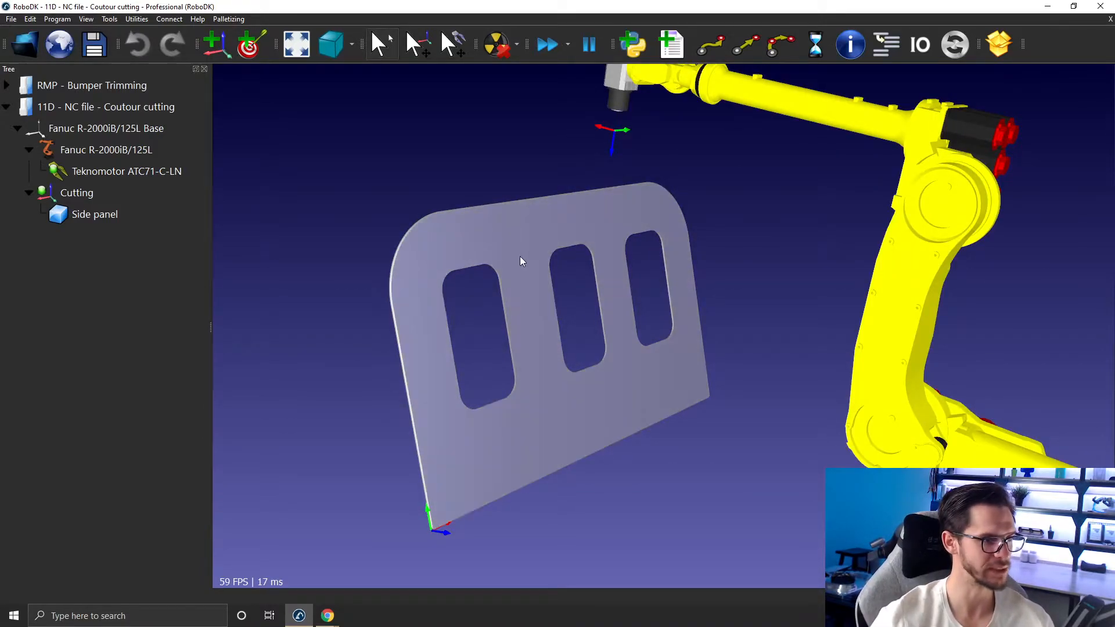
scroll(423, 259, "up", 3)
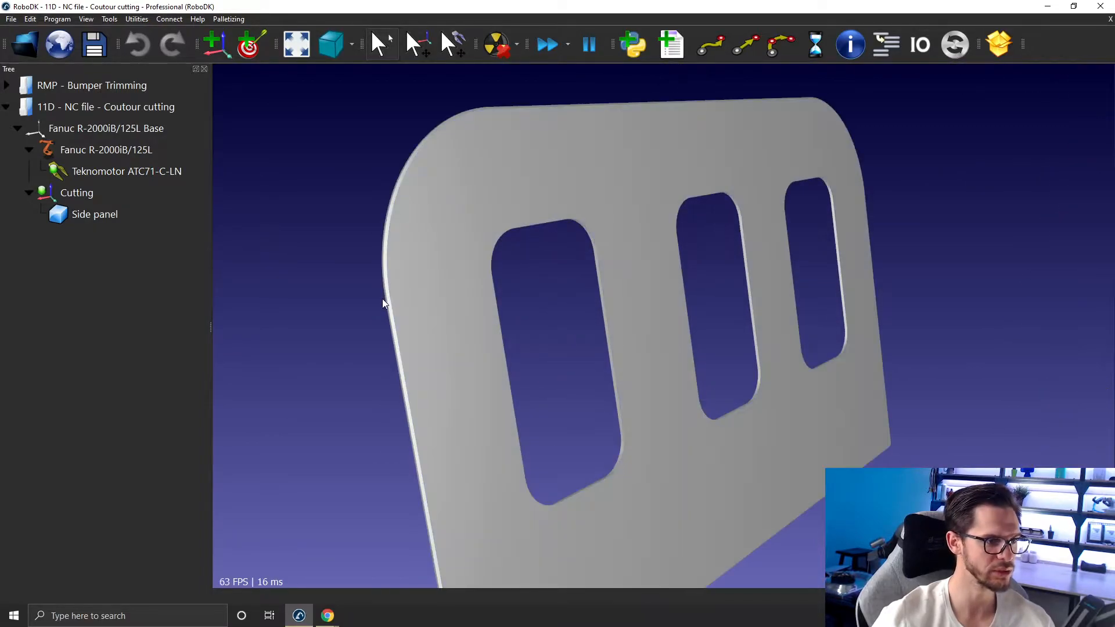
scroll(405, 284, "up", 1)
scroll(385, 284, "up", 1)
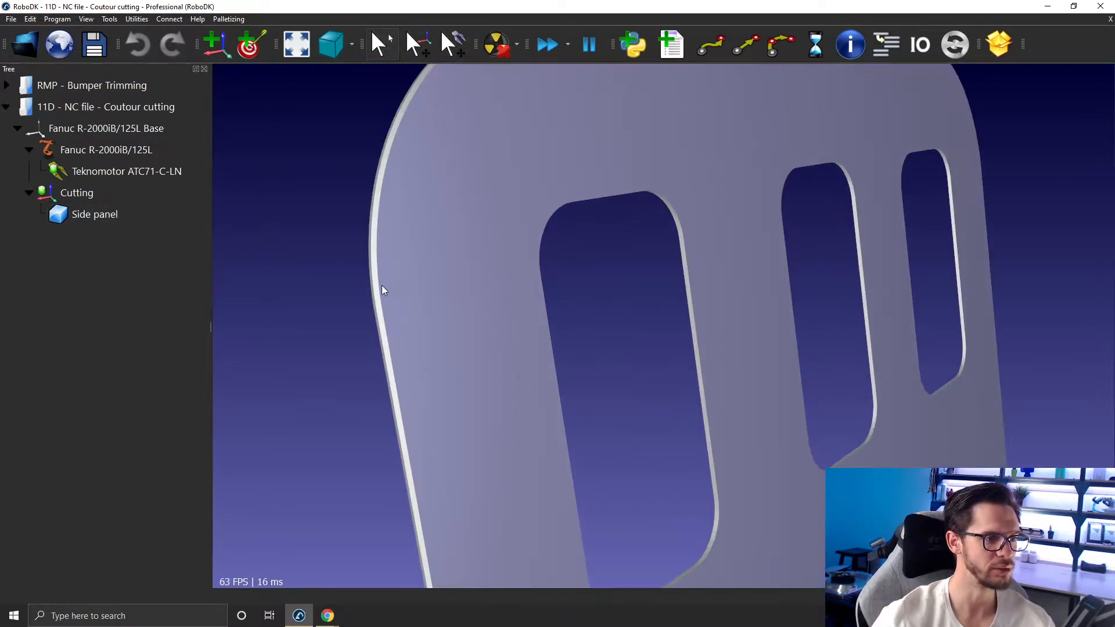
scroll(369, 238, "down", 2)
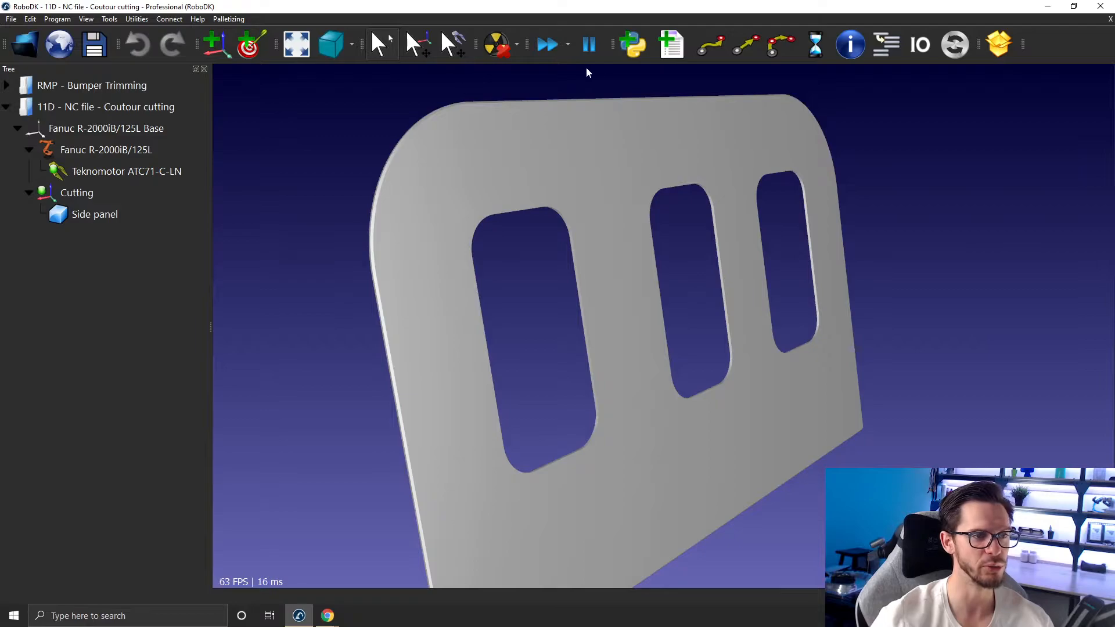
left_click_drag(953, 423, 661, 205)
scroll(621, 163, "down", 3)
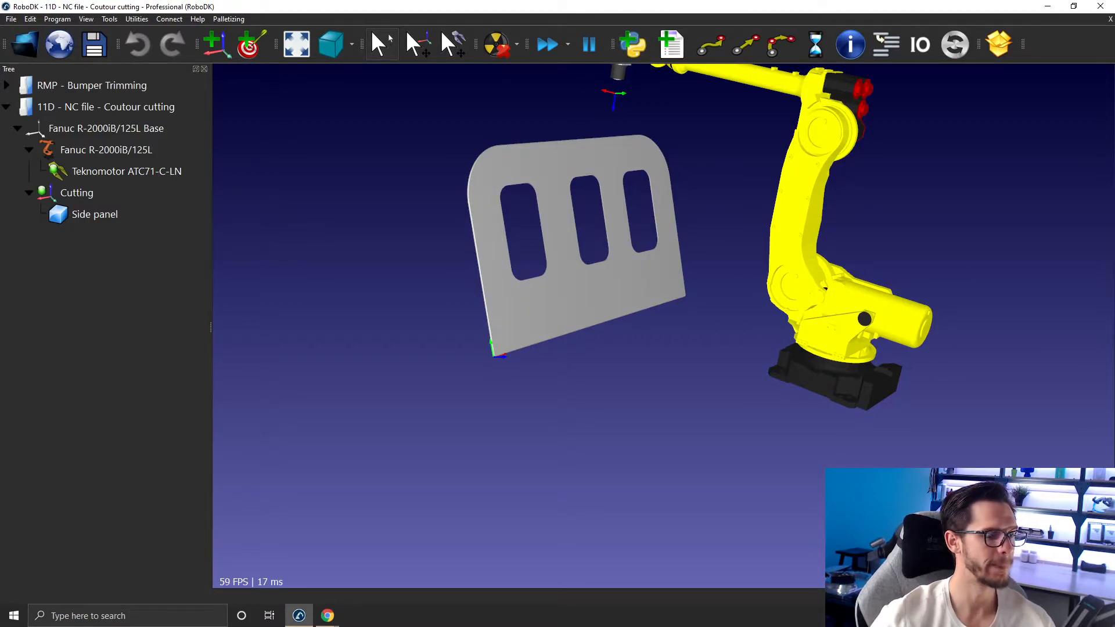
Step: Import Robot_cutting_contour.apt from the NC file folder into the station and move its machining settings clear of the panel
left_click_drag(0, 233, 766, 196)
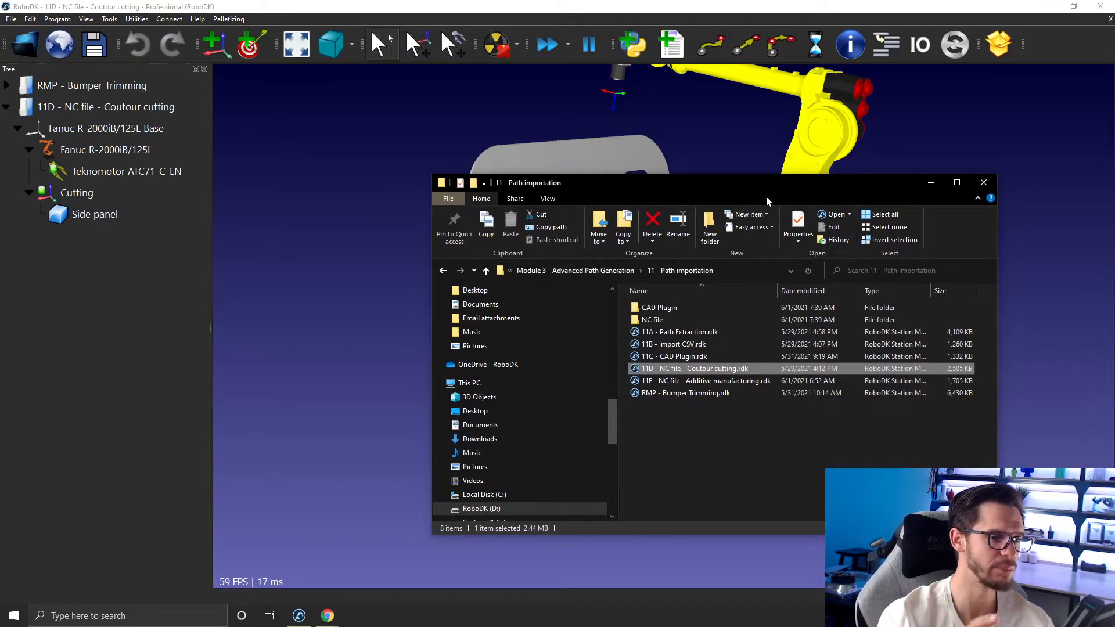
double_click(678, 320)
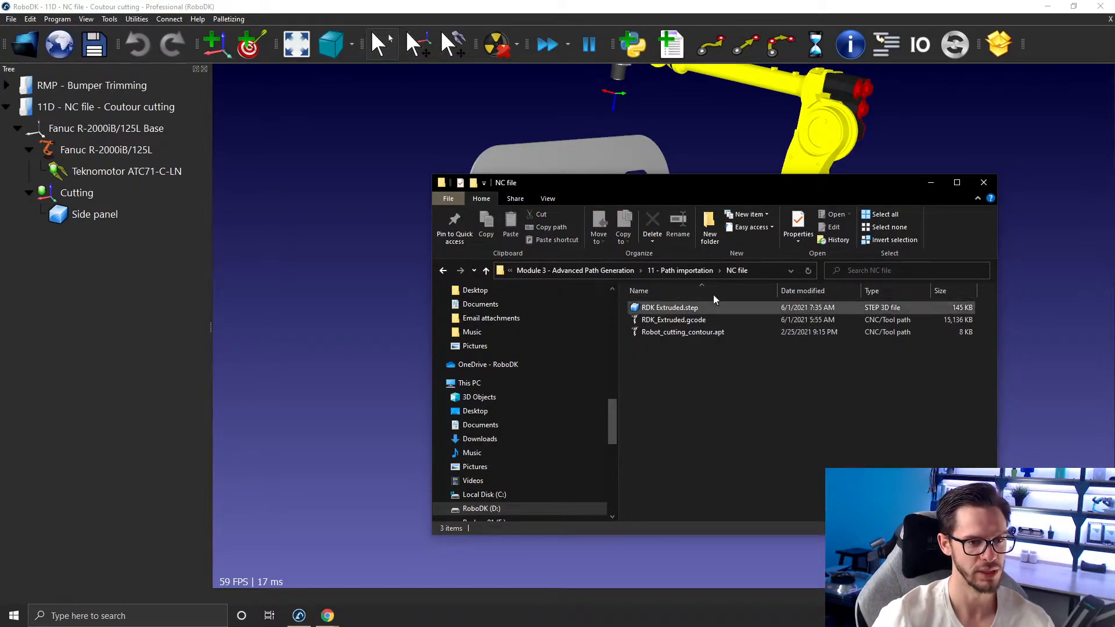
left_click(652, 334)
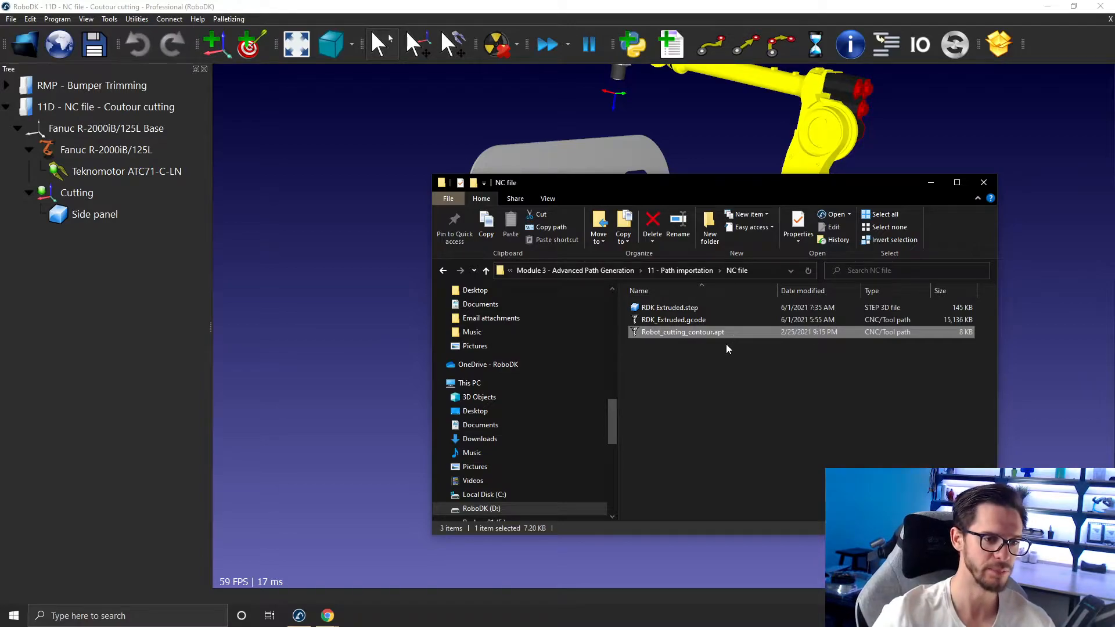
left_click_drag(656, 334, 360, 163)
left_click_drag(363, 172, 343, 338)
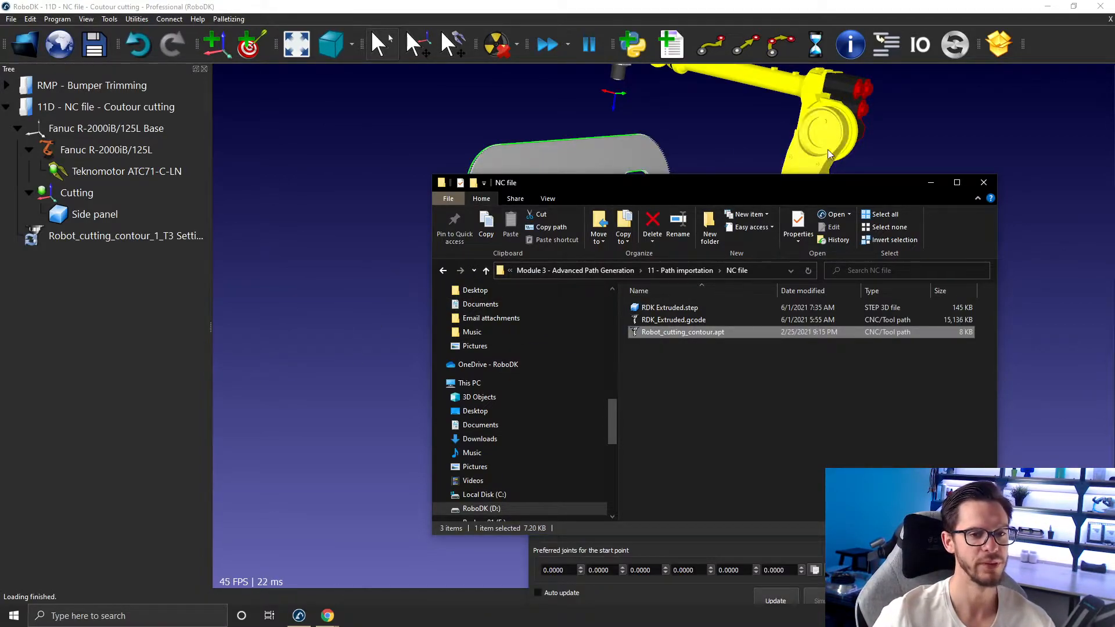
left_click(930, 182)
left_click_drag(680, 293, 903, 71)
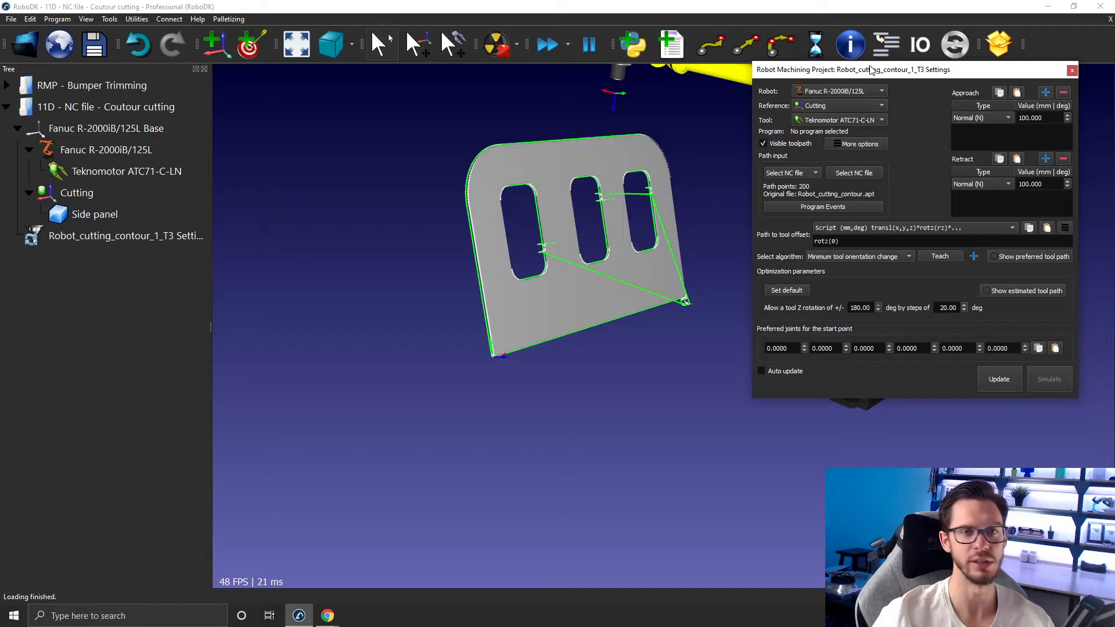
Step: Preview the preferred tool path along the side panel and update the machining project to generate its robot program
left_click(145, 20)
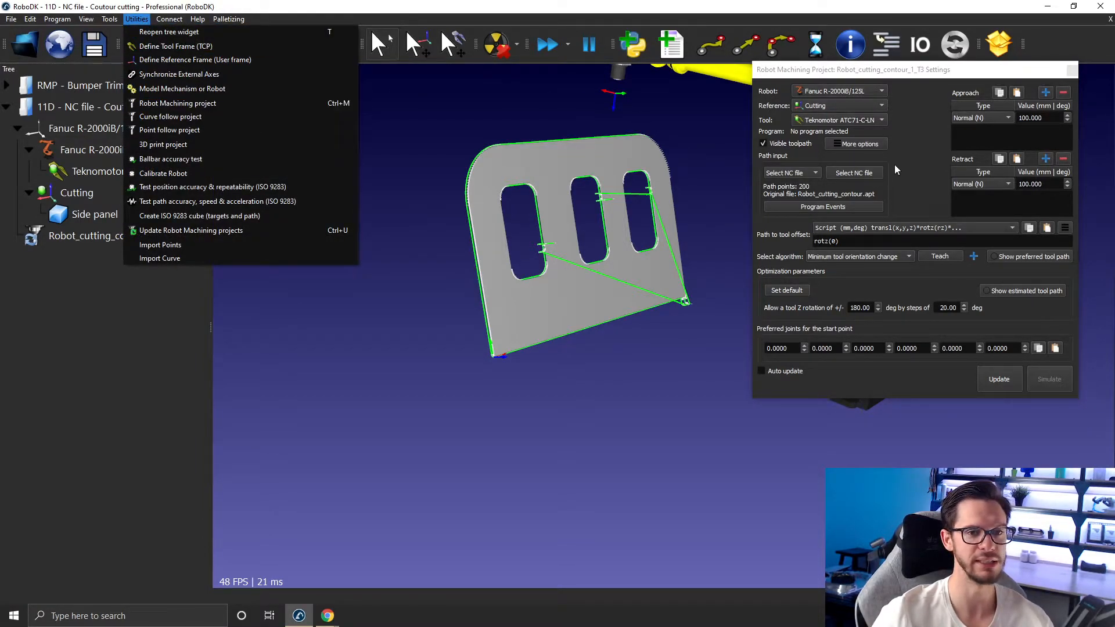
left_click(909, 166)
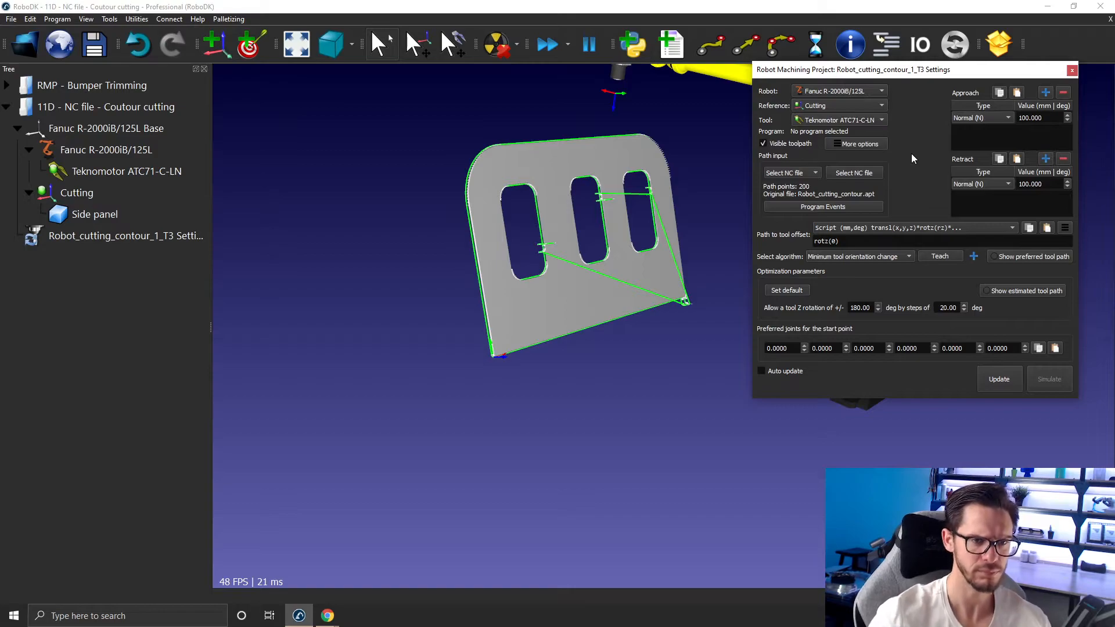
middle_click_drag(689, 184, 528, 288)
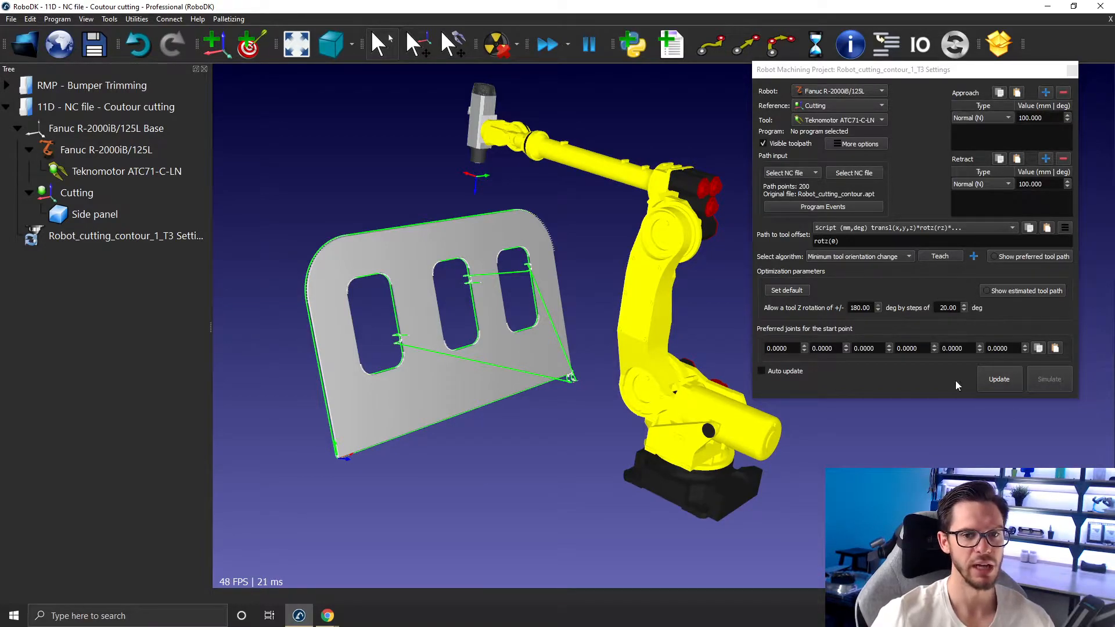
left_click(1010, 259)
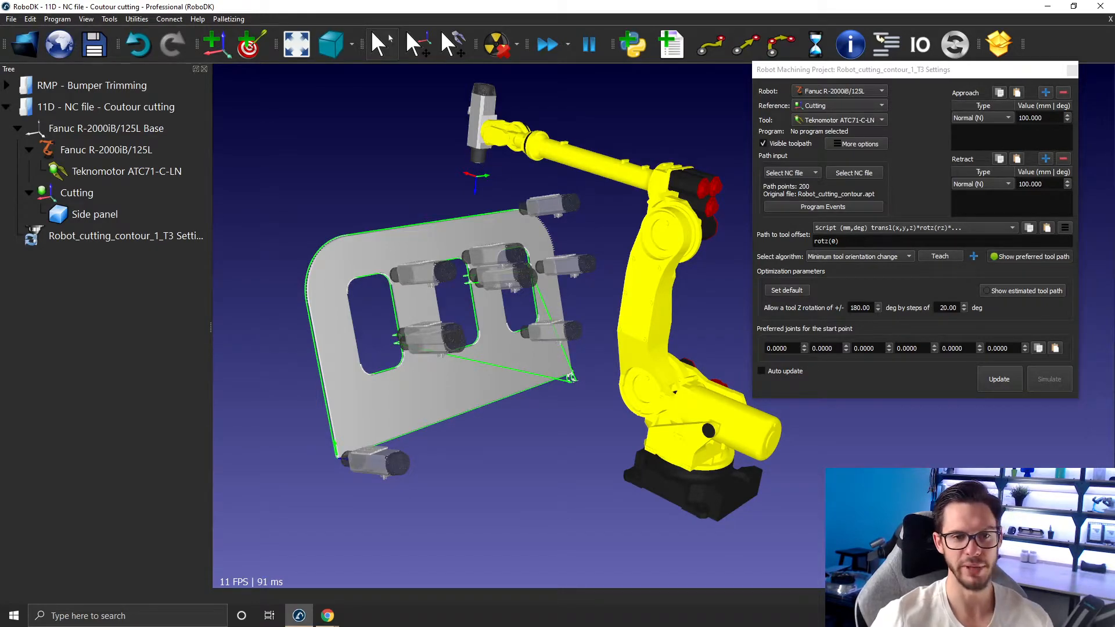
left_click(999, 379)
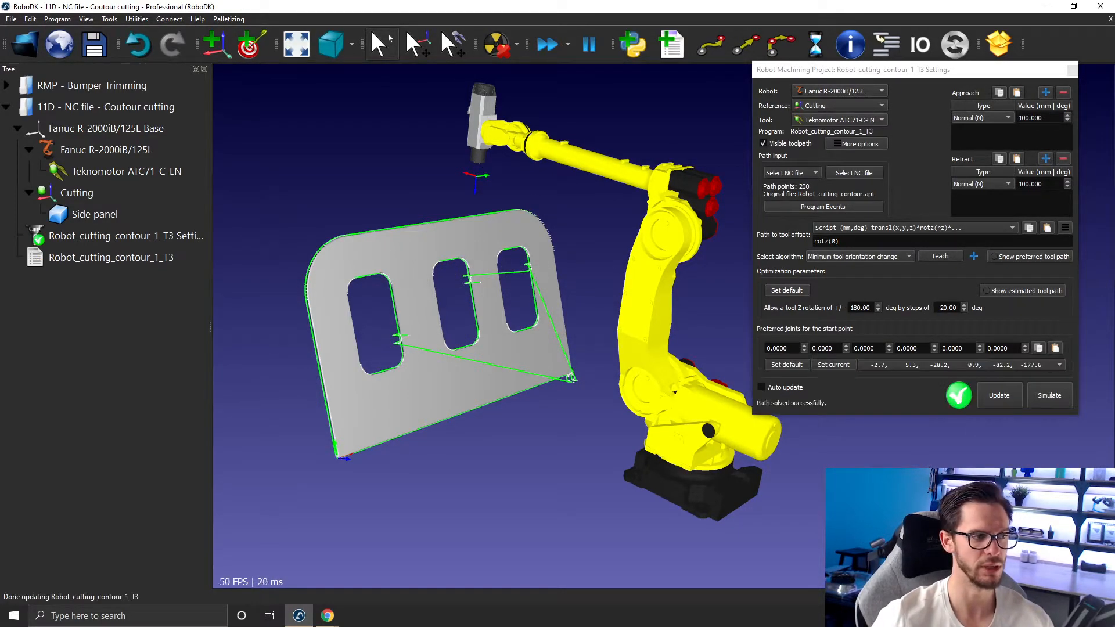
Step: Simulate the contour cutting program through to its end and examine the spindle's position against the side panel
left_click(1064, 396)
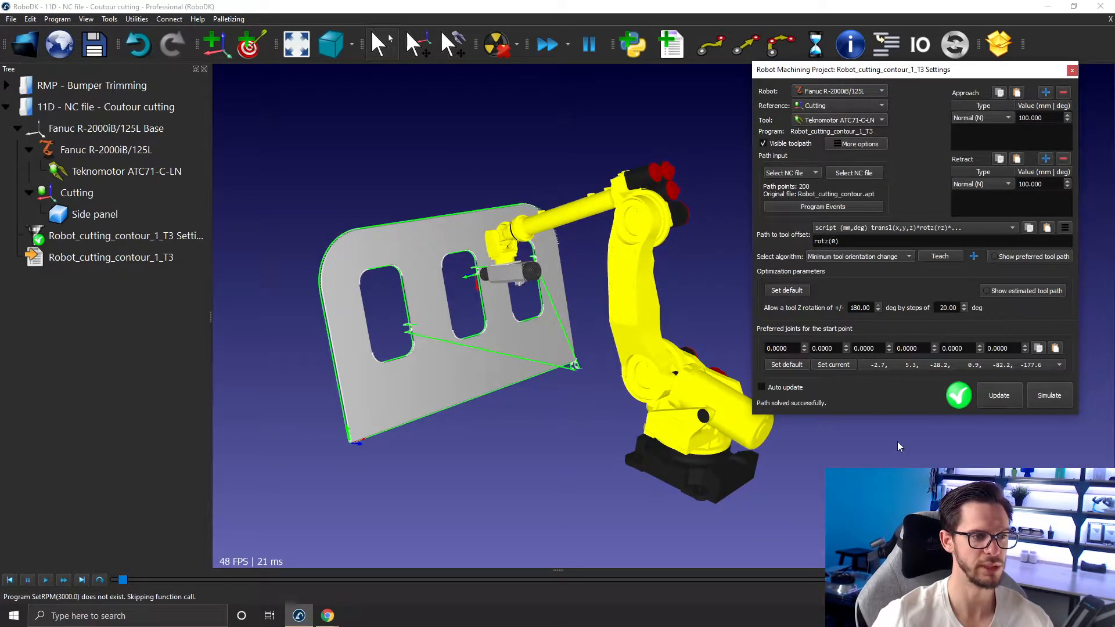
left_click(133, 580)
left_click_drag(133, 582, 857, 579)
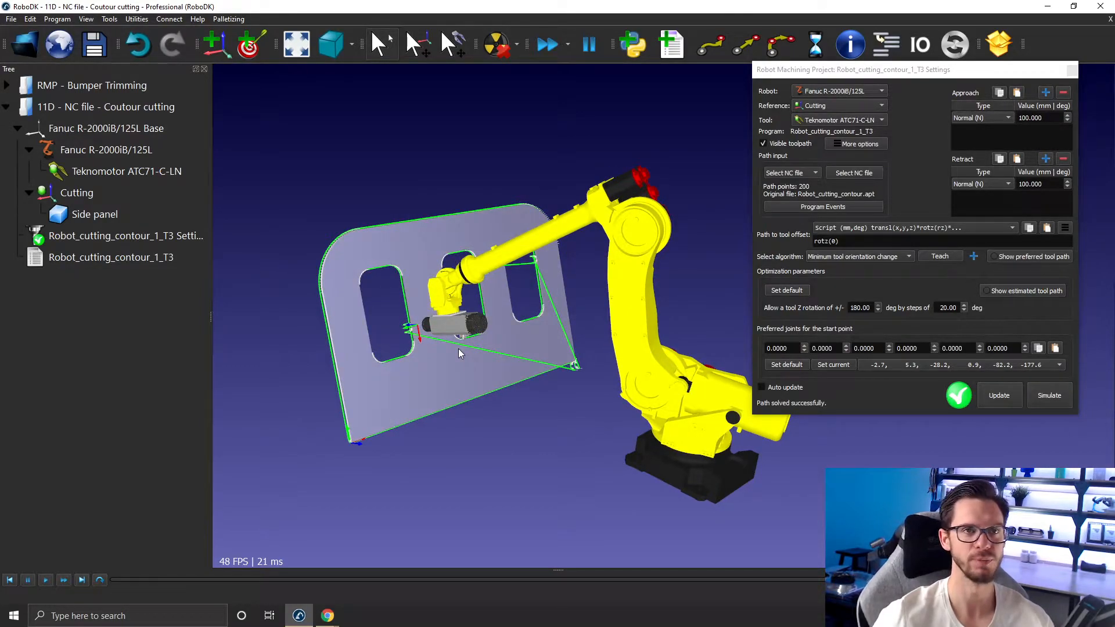
scroll(392, 303, "up", 1)
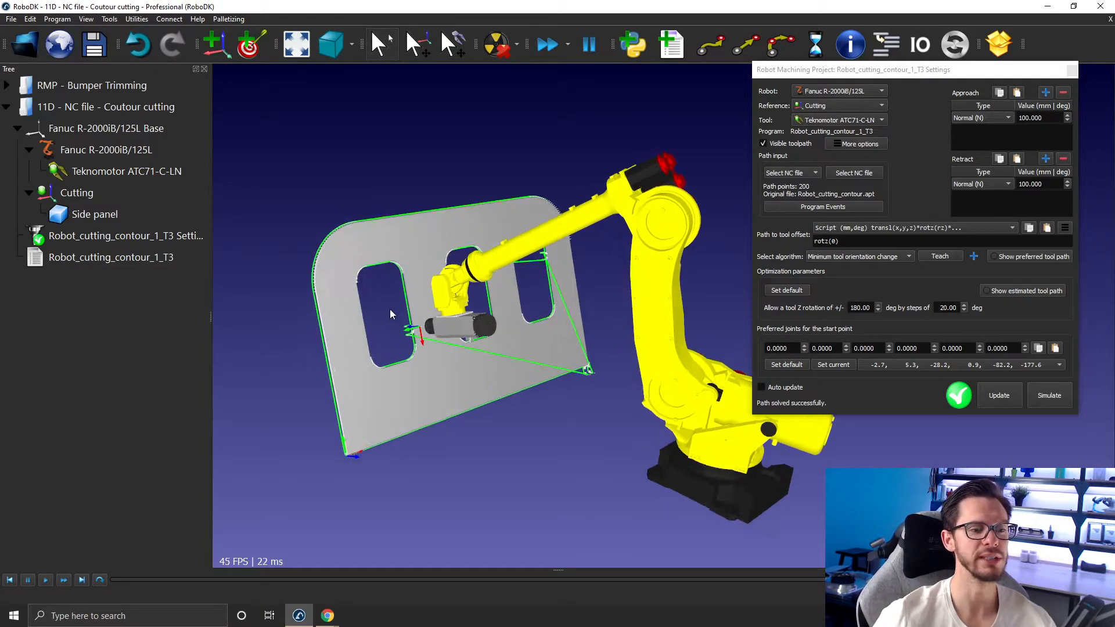
left_click_drag(391, 313, 465, 305)
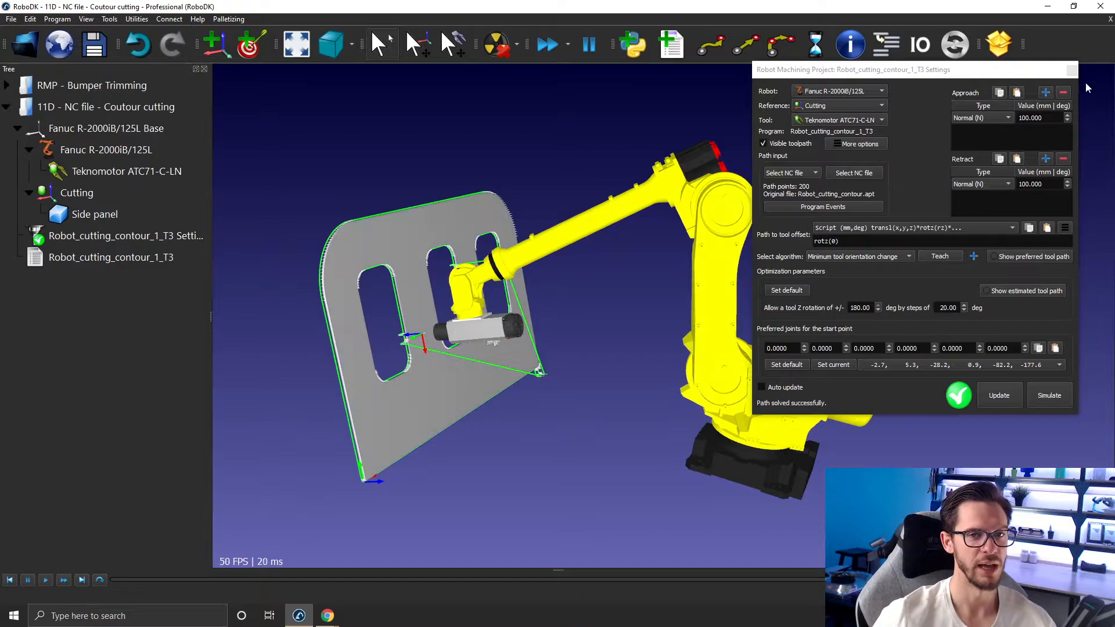
Step: Reopen the Robot_cutting_contour_1_T3 machining settings for review, close them and view the whole robot and side panel
left_click(1072, 71)
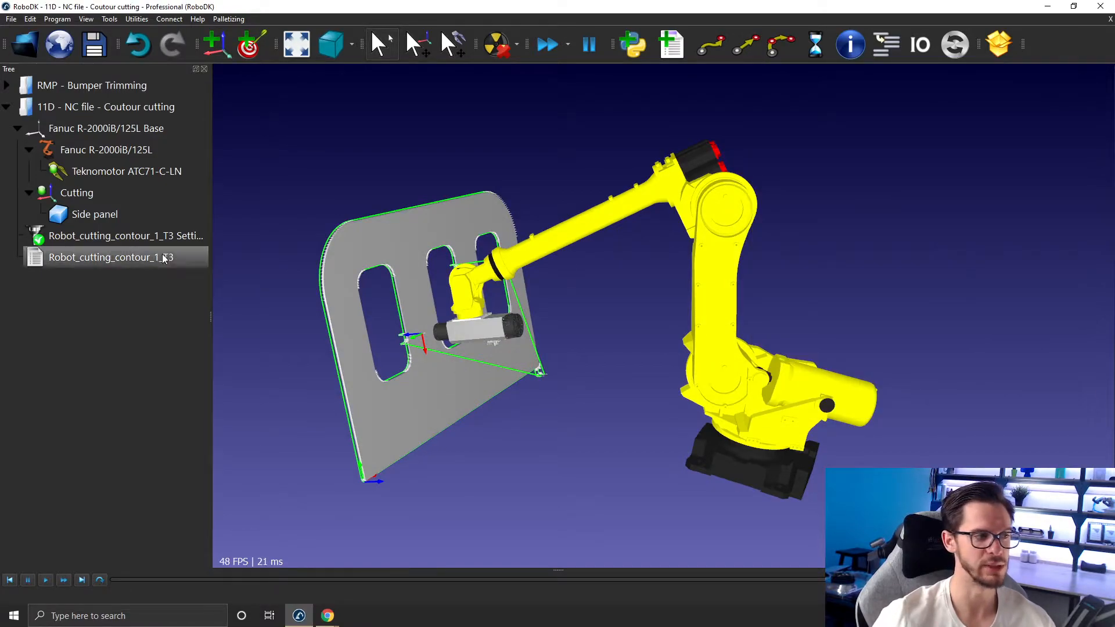
double_click(168, 236)
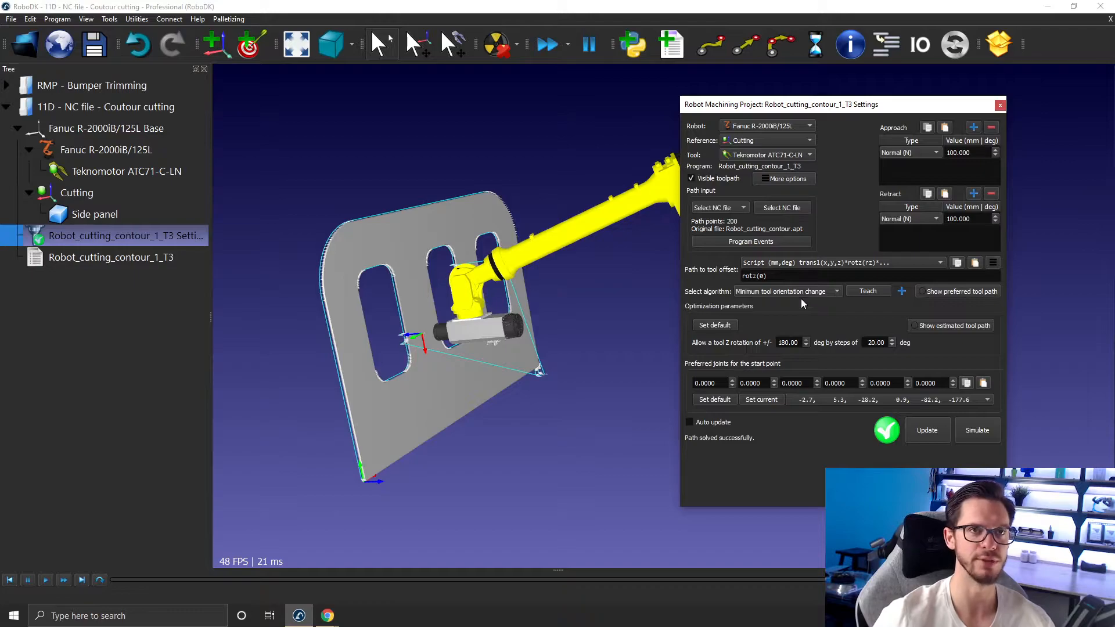
left_click(999, 105)
left_click_drag(612, 307, 671, 264)
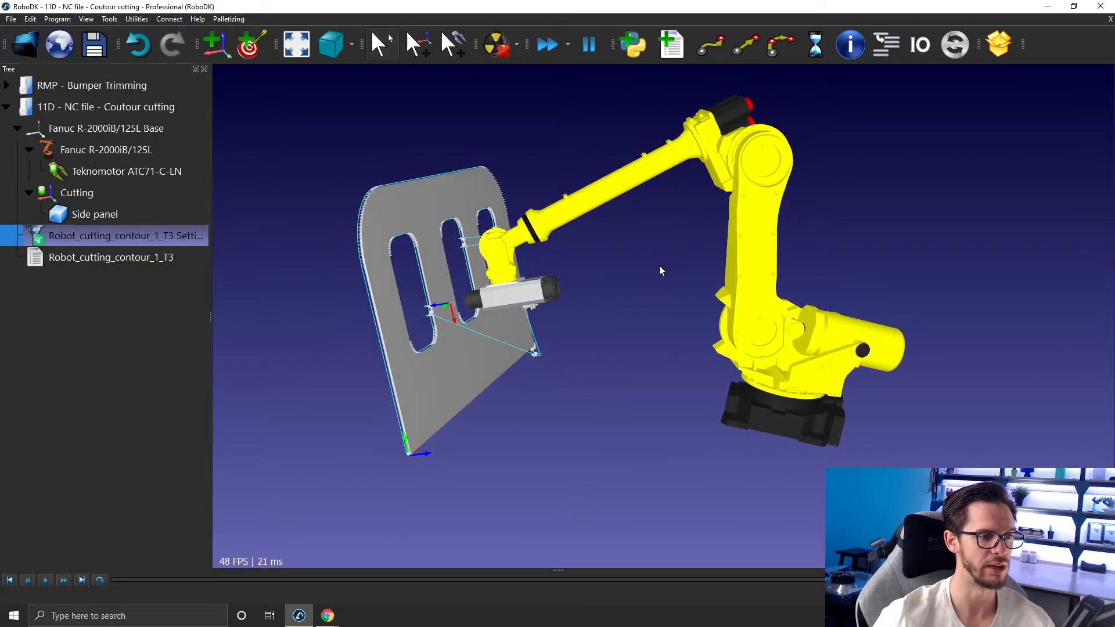
left_click_drag(656, 275, 614, 352)
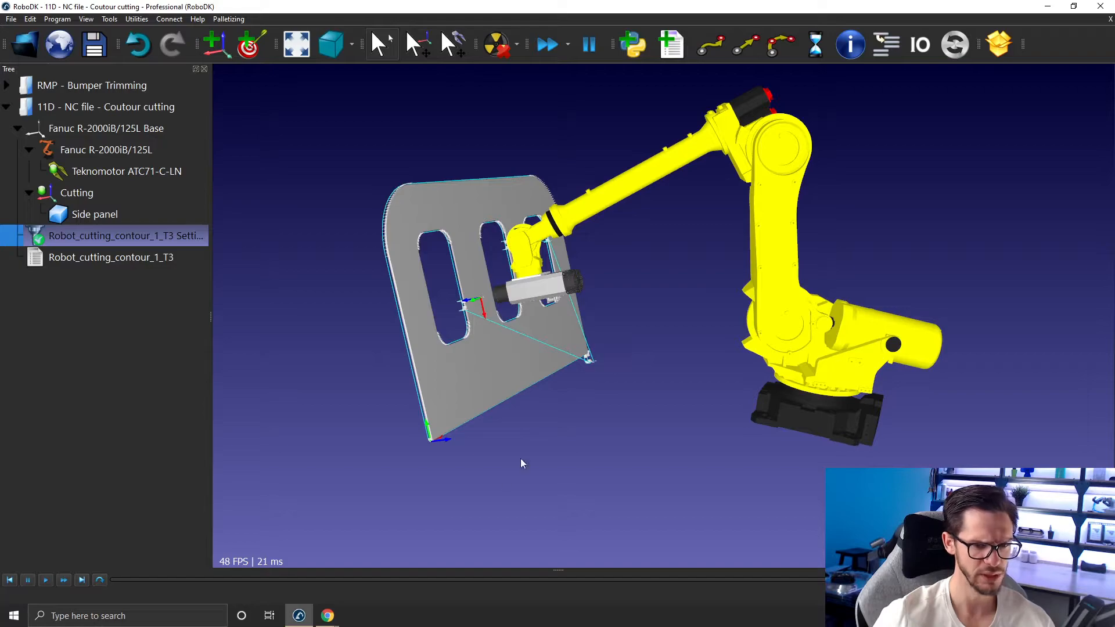
left_click_drag(627, 298, 603, 330)
Step: Switch to VSCodium and open Robot_cutting_contour.apt from the NC file folder in a maximized window
key("alt+Tab")
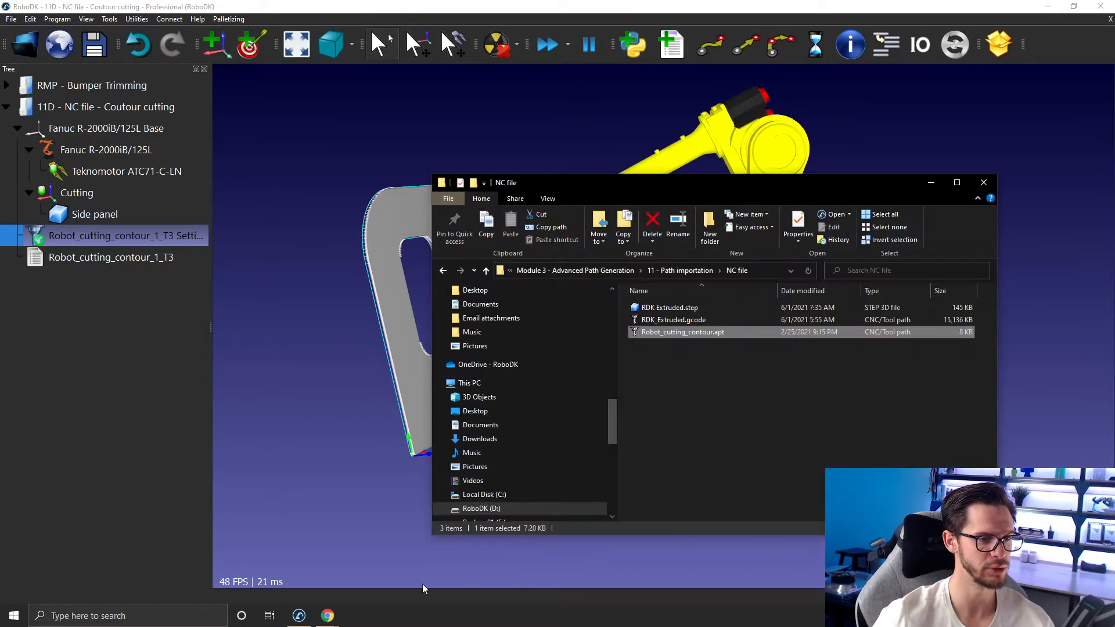
left_click(344, 615)
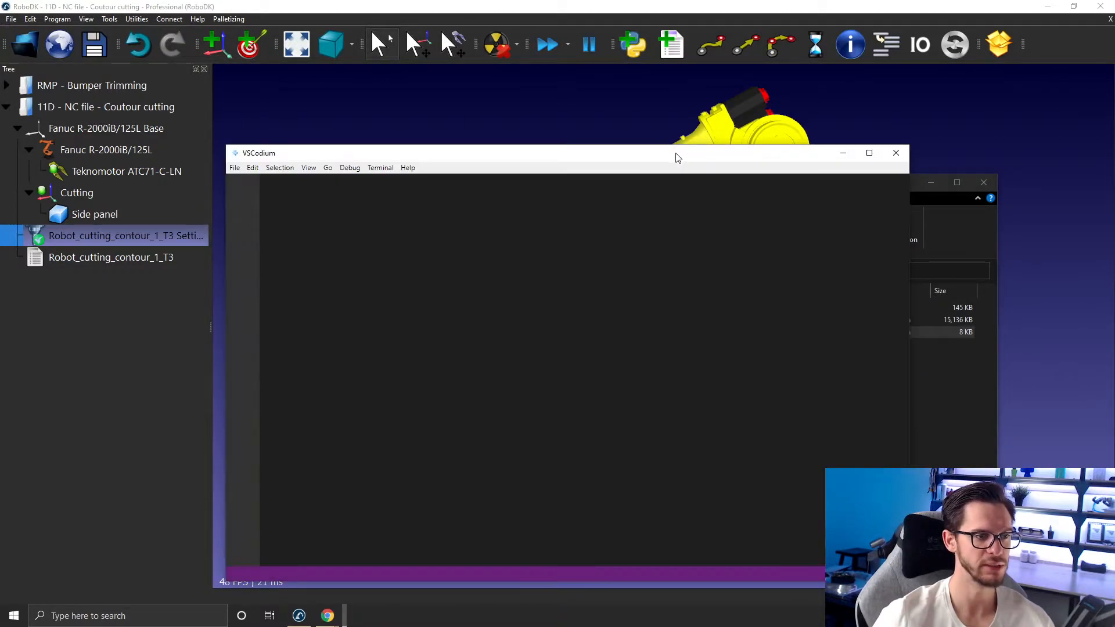
left_click(308, 179)
left_click_drag(394, 146, 372, 102)
left_click(904, 363)
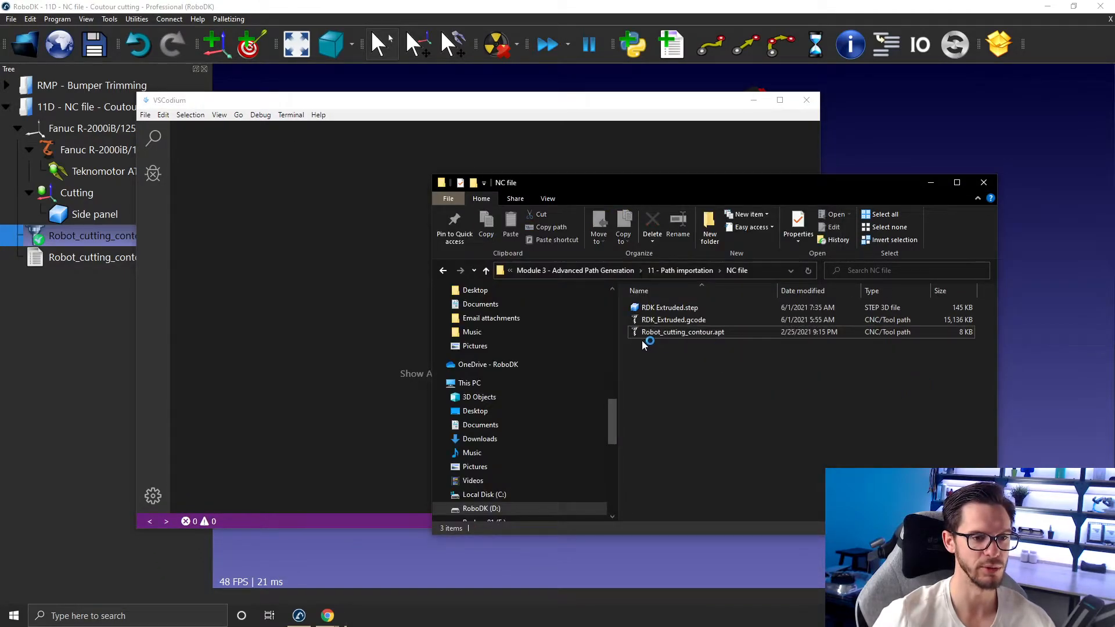
left_click_drag(662, 332, 321, 257)
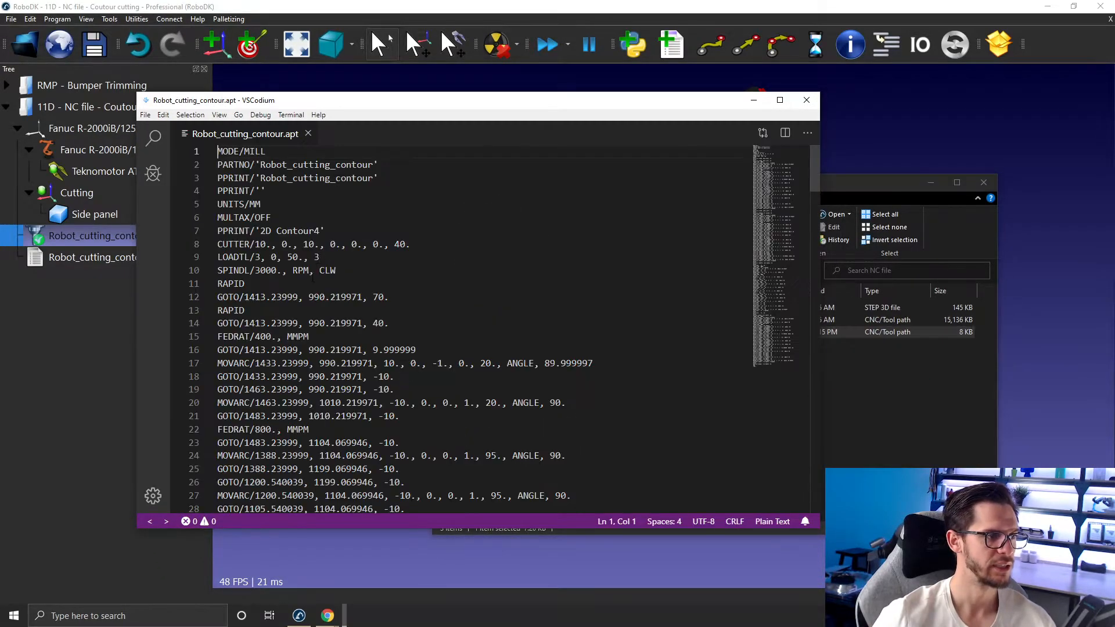
double_click(645, 102)
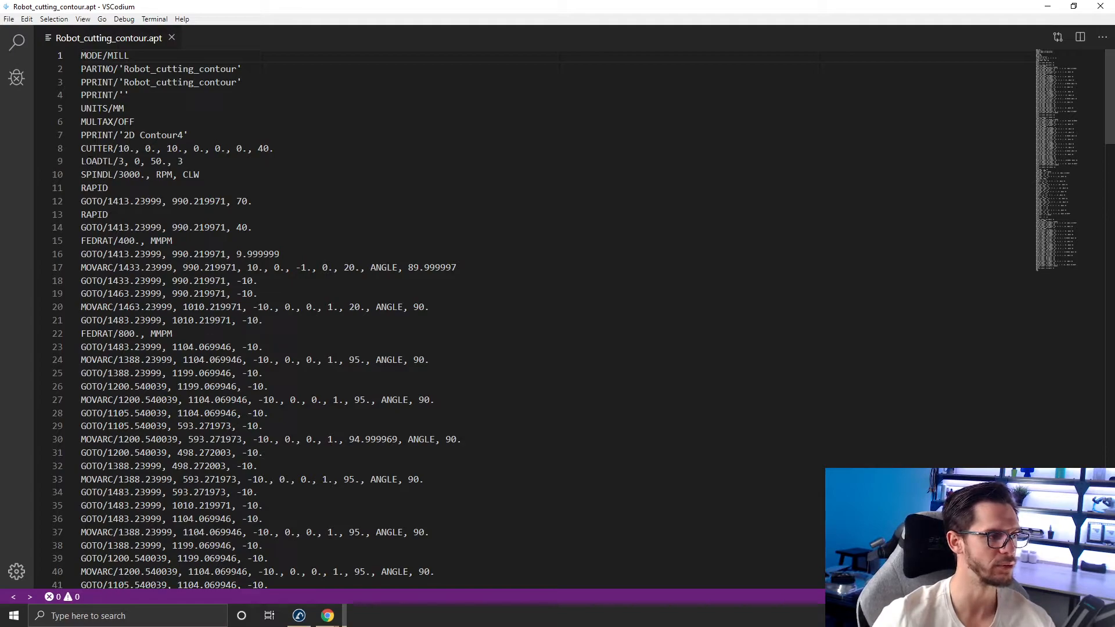
Step: Examine the cutter definition, the first rapid GOTO move, the MOVARC arc command and the FEDRAT/800 feed rate line in the APT code
left_click_drag(82, 150, 289, 144)
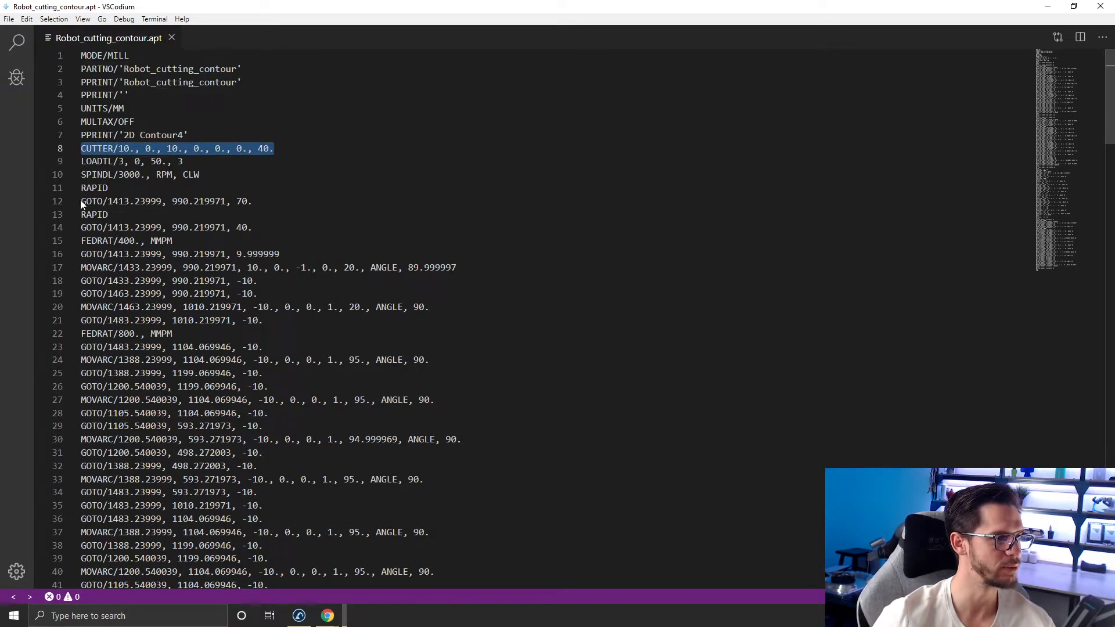
left_click(114, 201)
key("Down")
left_click(242, 201)
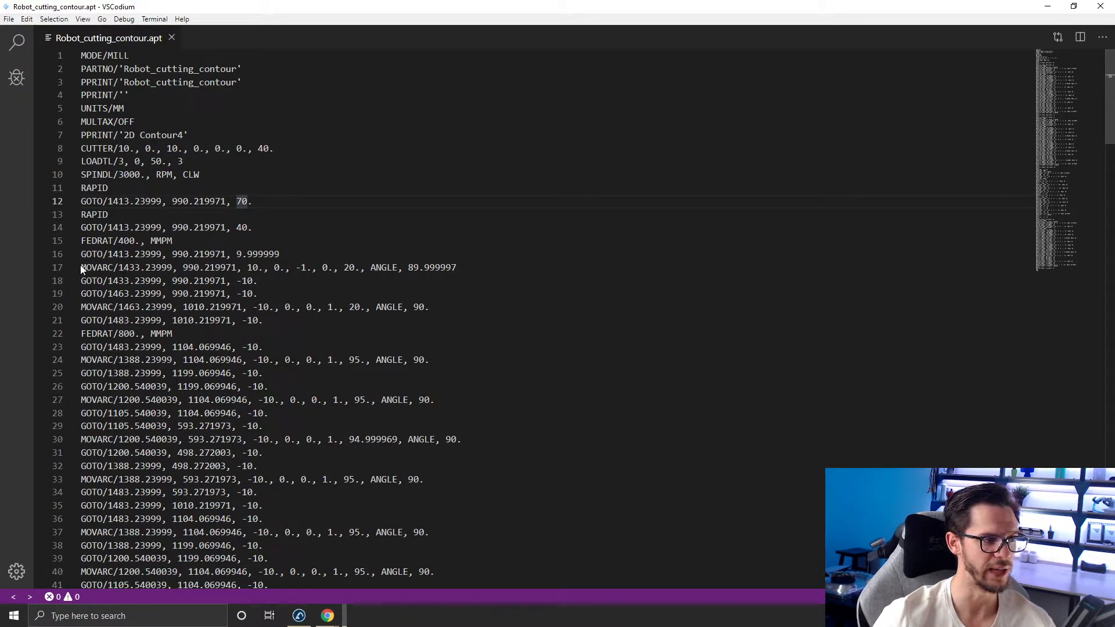
left_click_drag(81, 268, 124, 268)
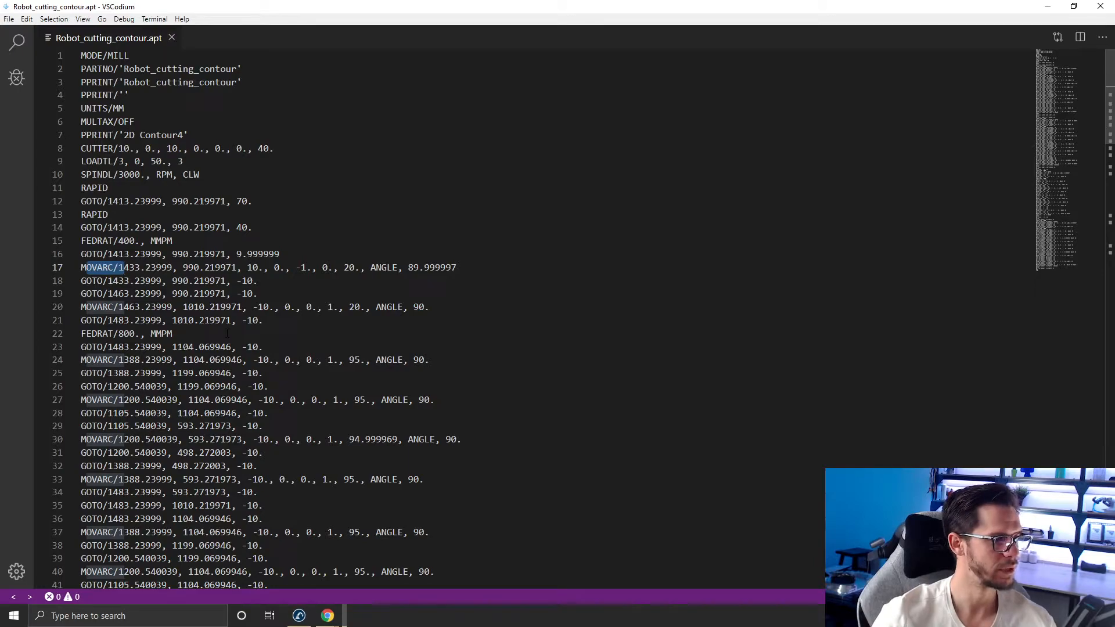
left_click_drag(177, 336, 46, 337)
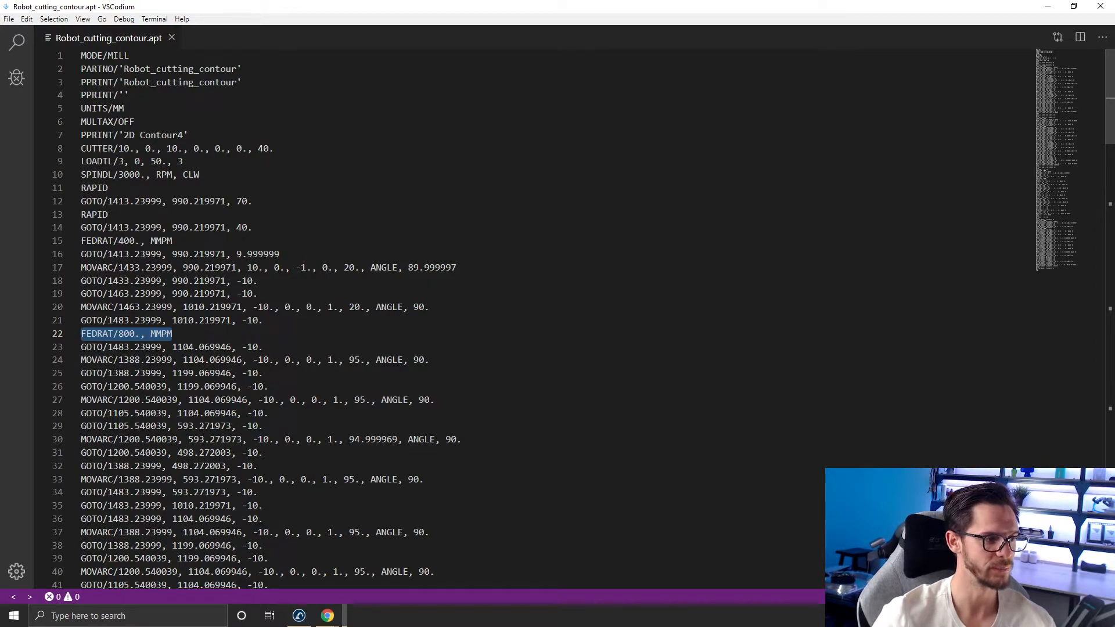
left_click(172, 334)
left_click_drag(144, 334, 172, 334)
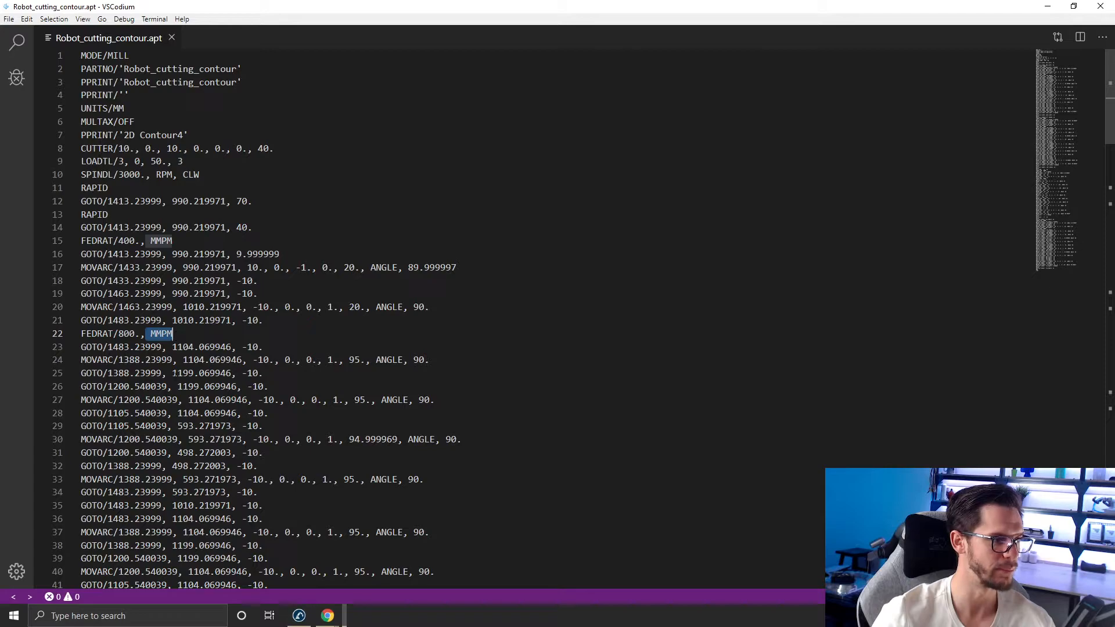
Step: Read through the contour moves to the RAPID retract on line 56, then return to the start of the file
scroll(177, 334, "down", 5)
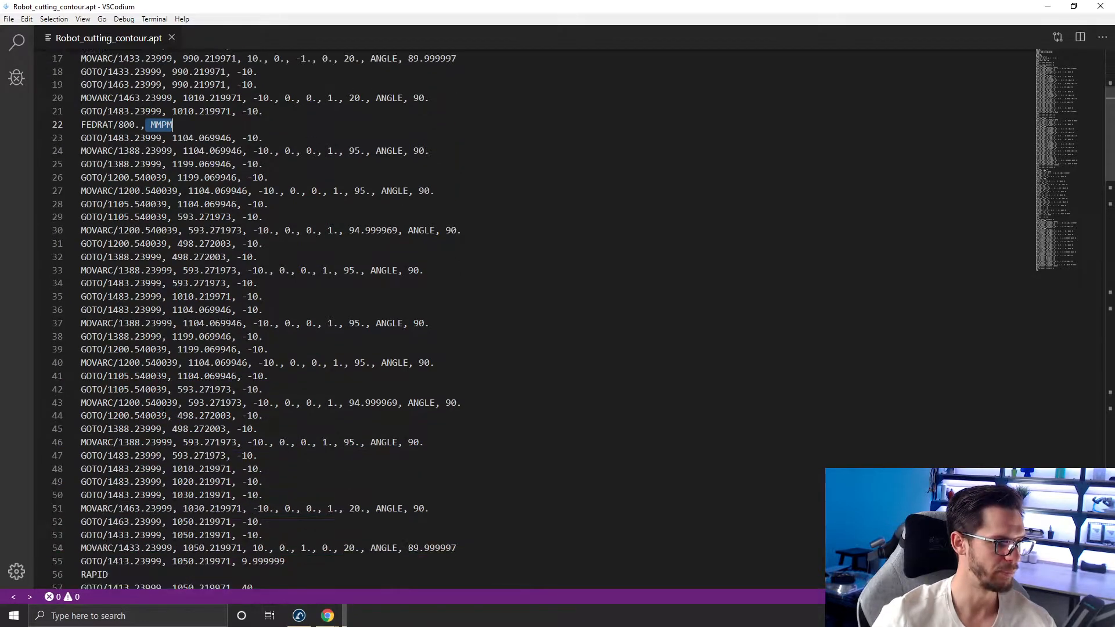
scroll(166, 410, "down", 2)
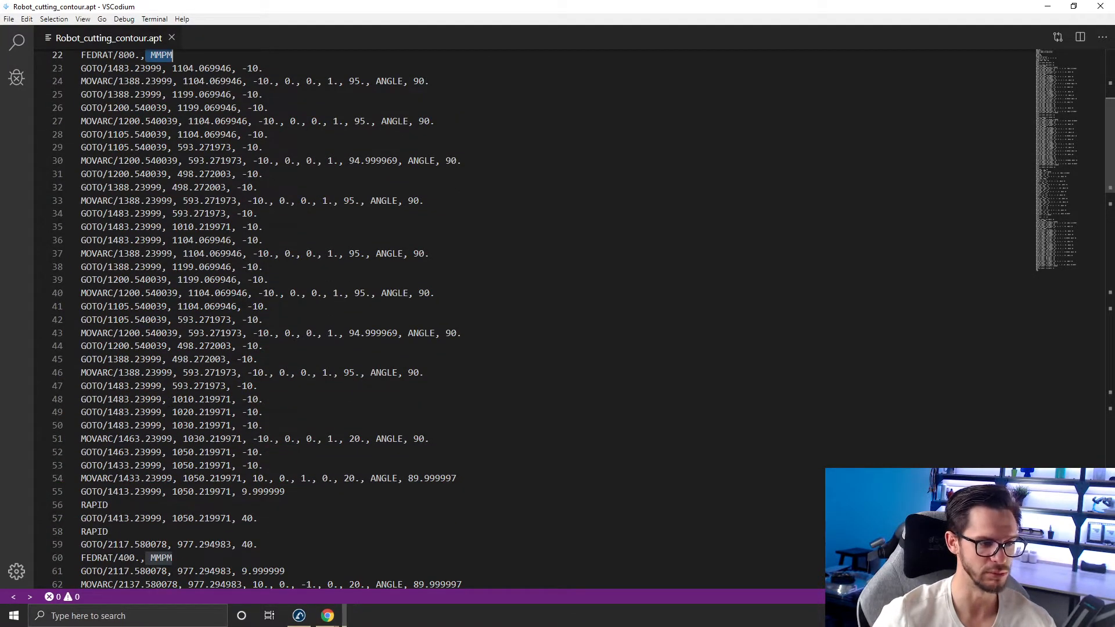
left_click_drag(109, 504, 57, 508)
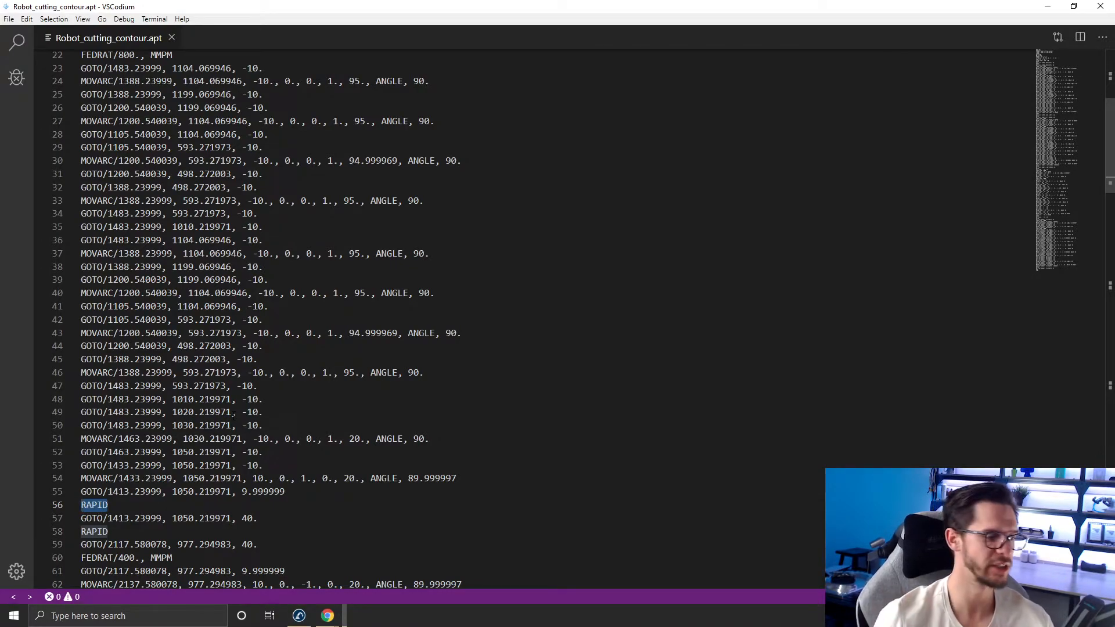
scroll(234, 414, "down", 4)
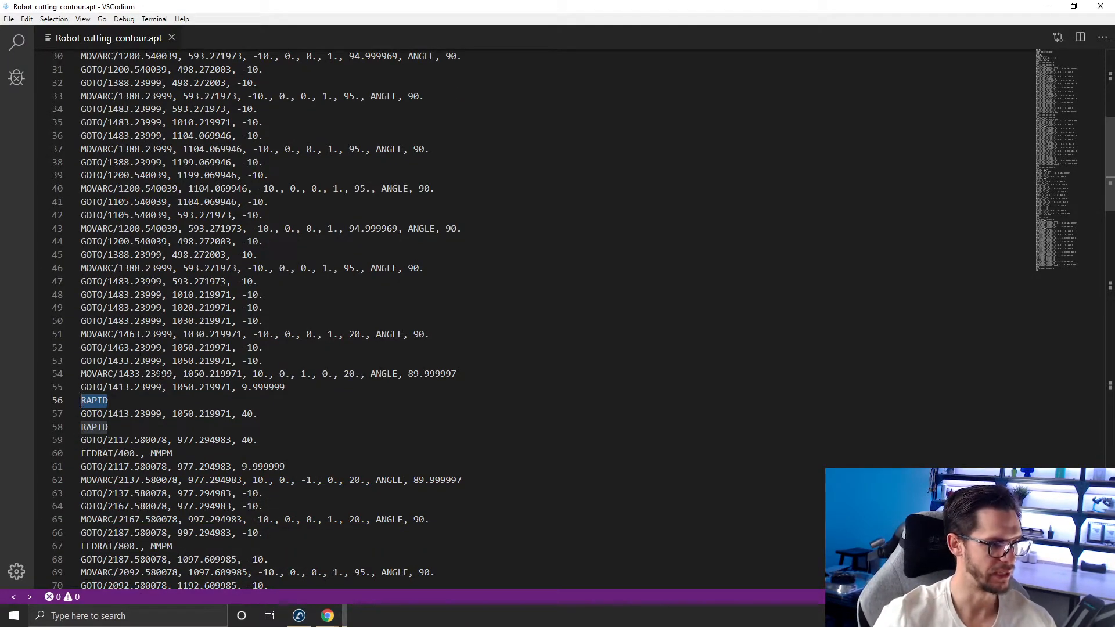
scroll(143, 378, "up", 1)
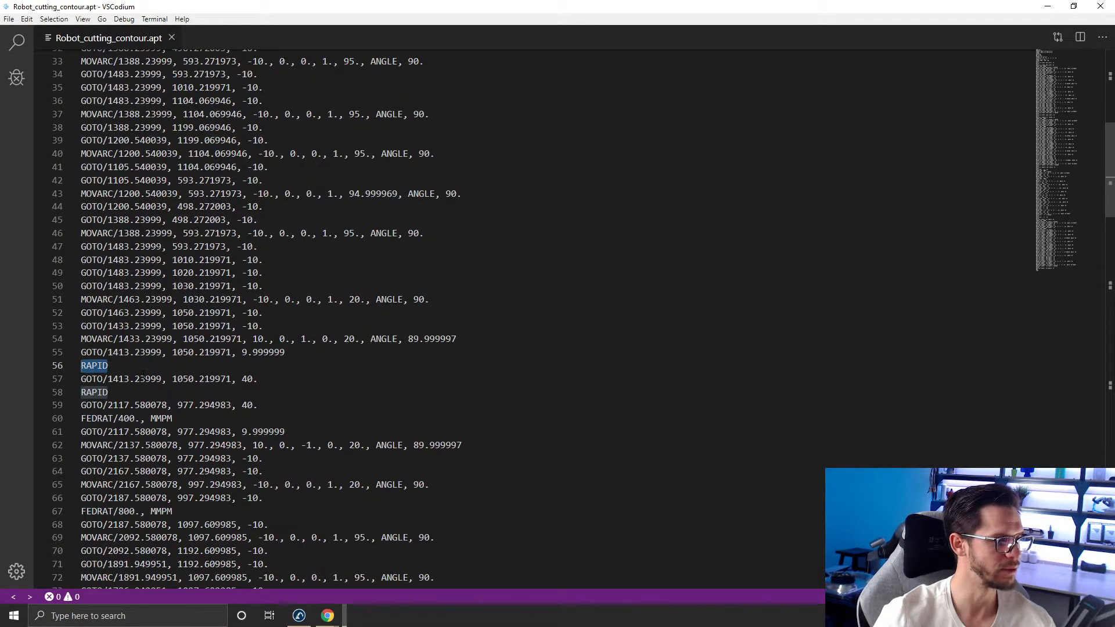
scroll(143, 374, "up", 10)
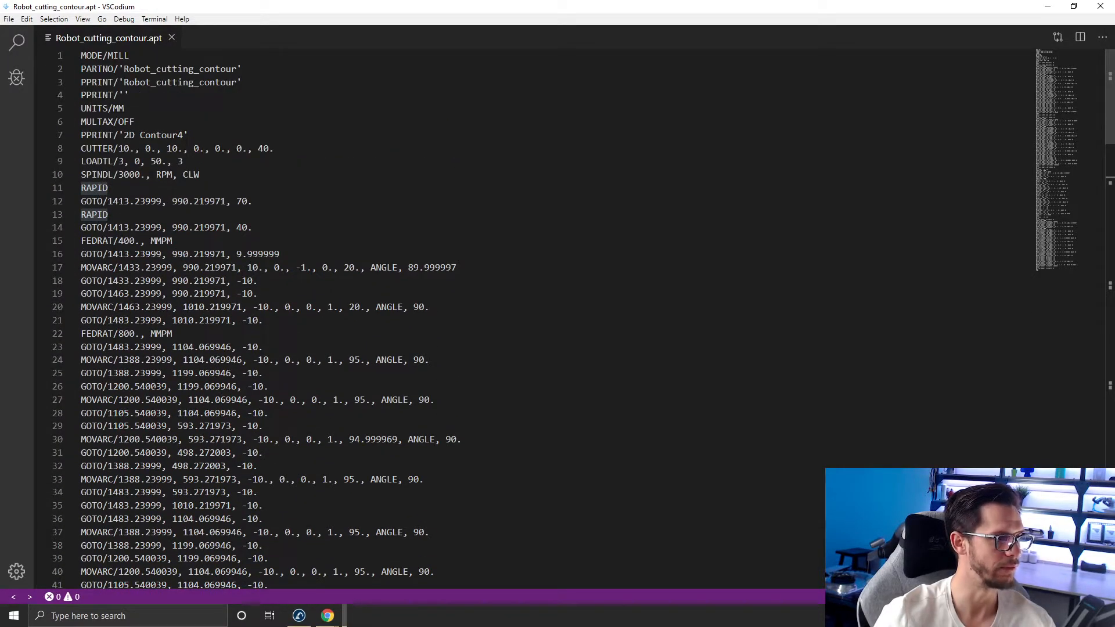
Step: Examine the SPINDL command's speed and rotation direction on line 10 and the GOTO coordinates on line 16
left_click_drag(207, 174, 74, 176)
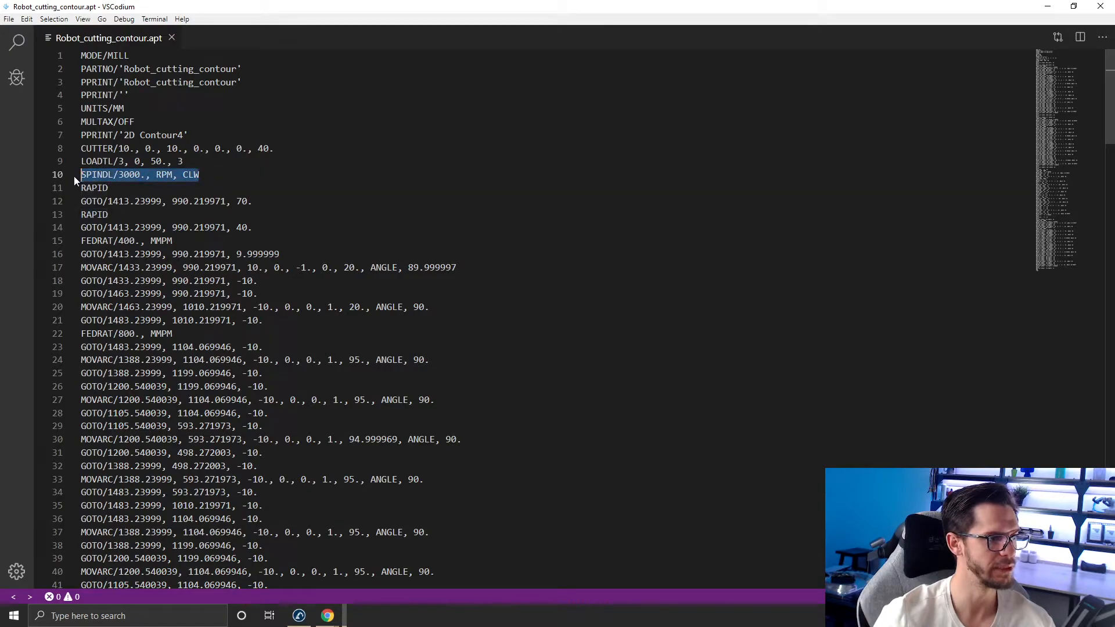
left_click(152, 175)
left_click_drag(156, 174, 199, 175)
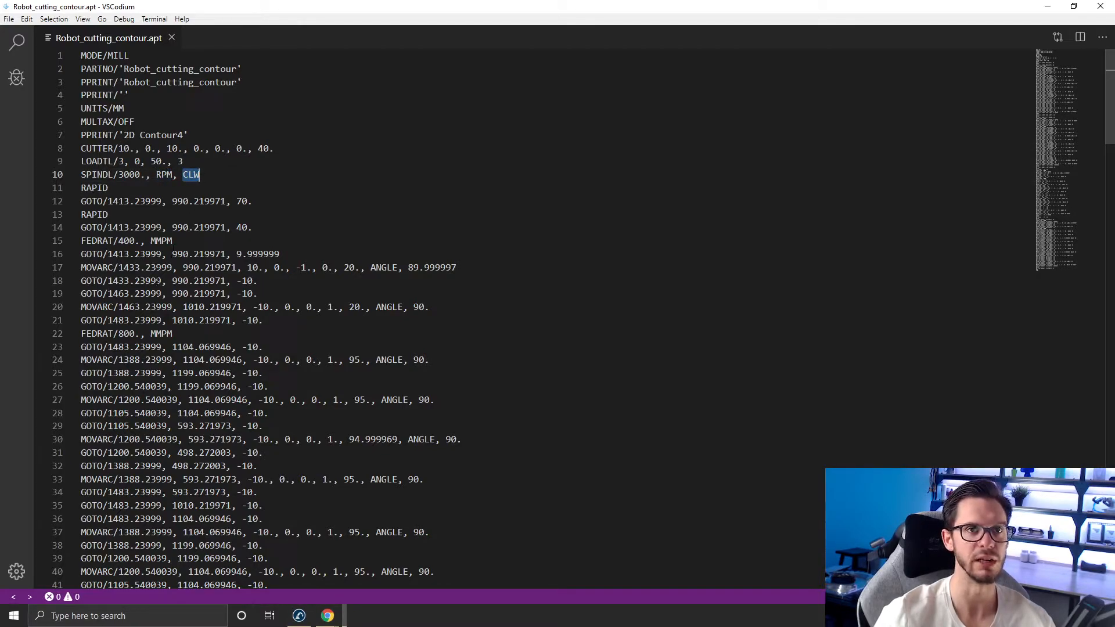
left_click(141, 281)
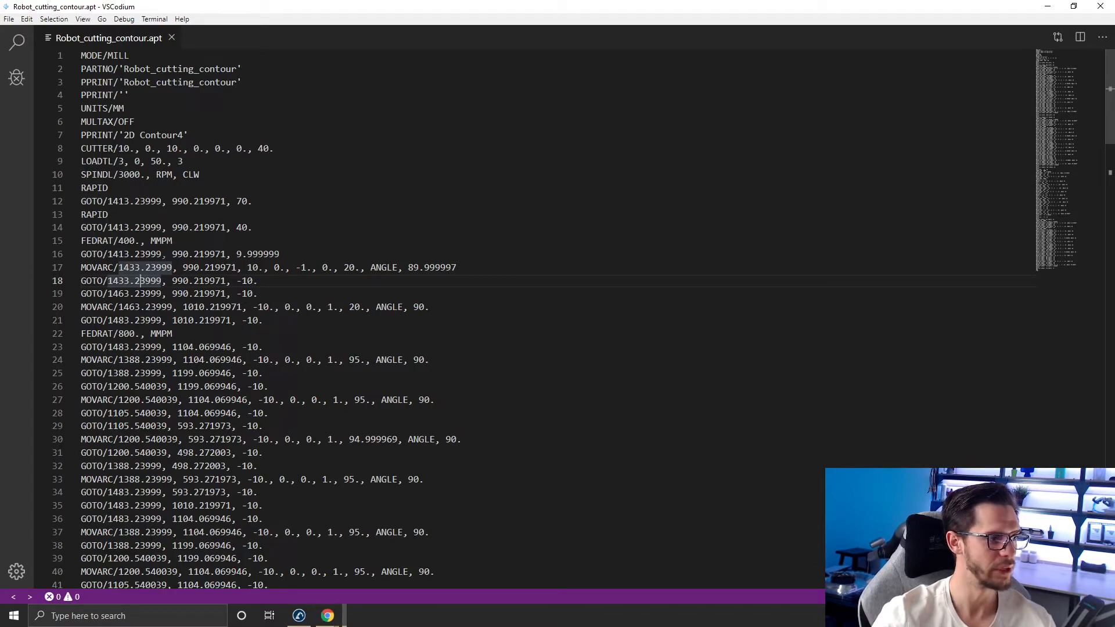
left_click_drag(236, 254, 289, 252)
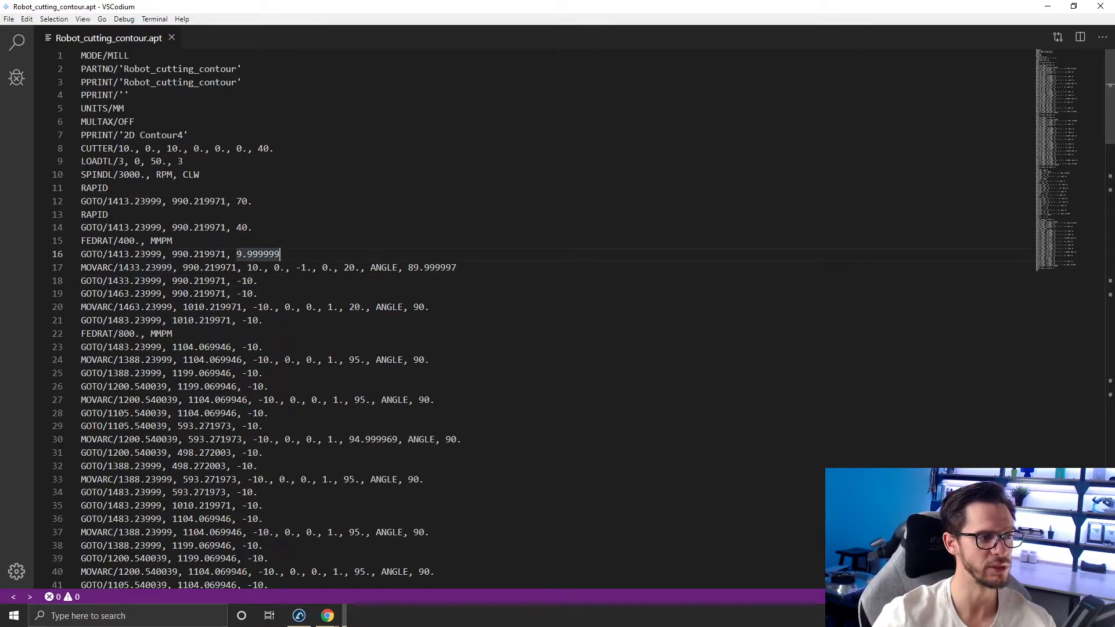
left_click_drag(102, 254, 285, 251)
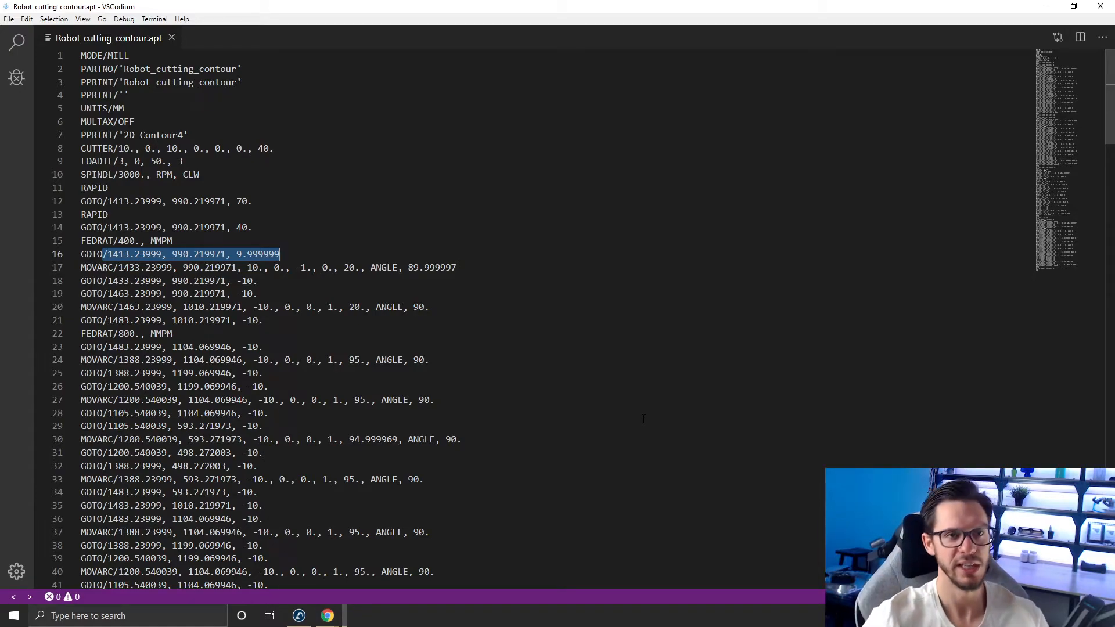
Step: Return to RoboDK and load the station 11E - NC file - Additive manufacturing.rdk from the 11 - Path importation folder
left_click(1046, 5)
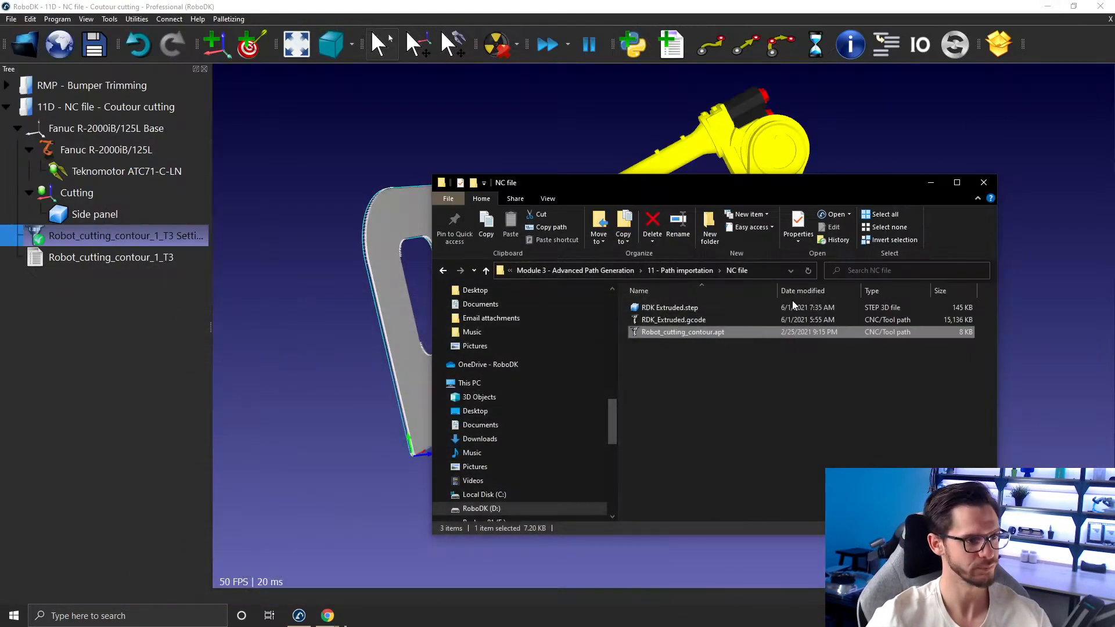
left_click(679, 270)
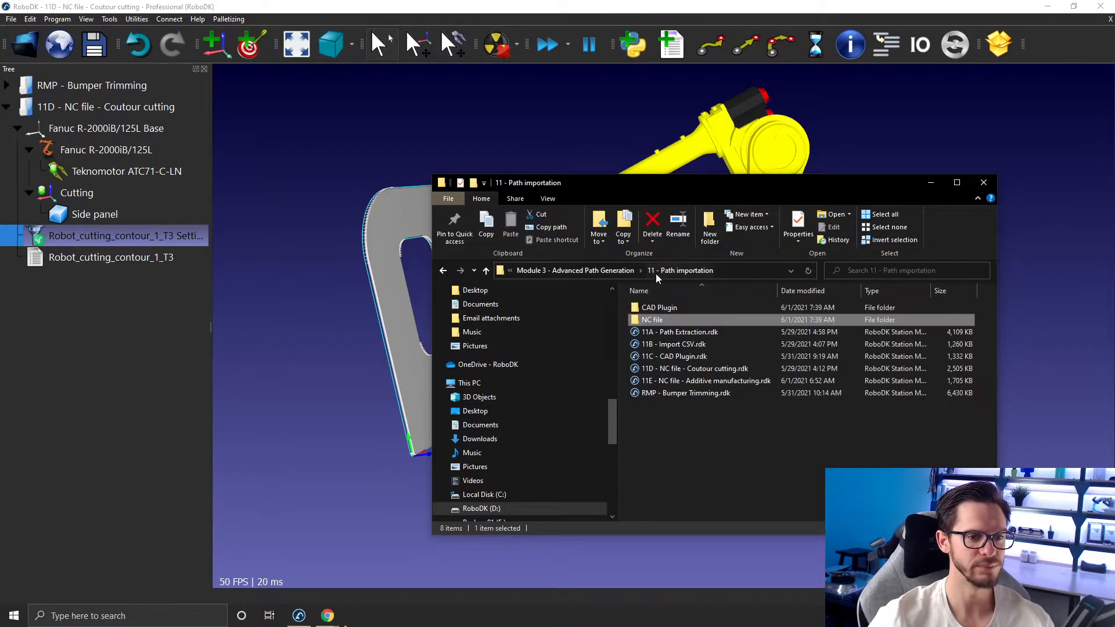
left_click(683, 381)
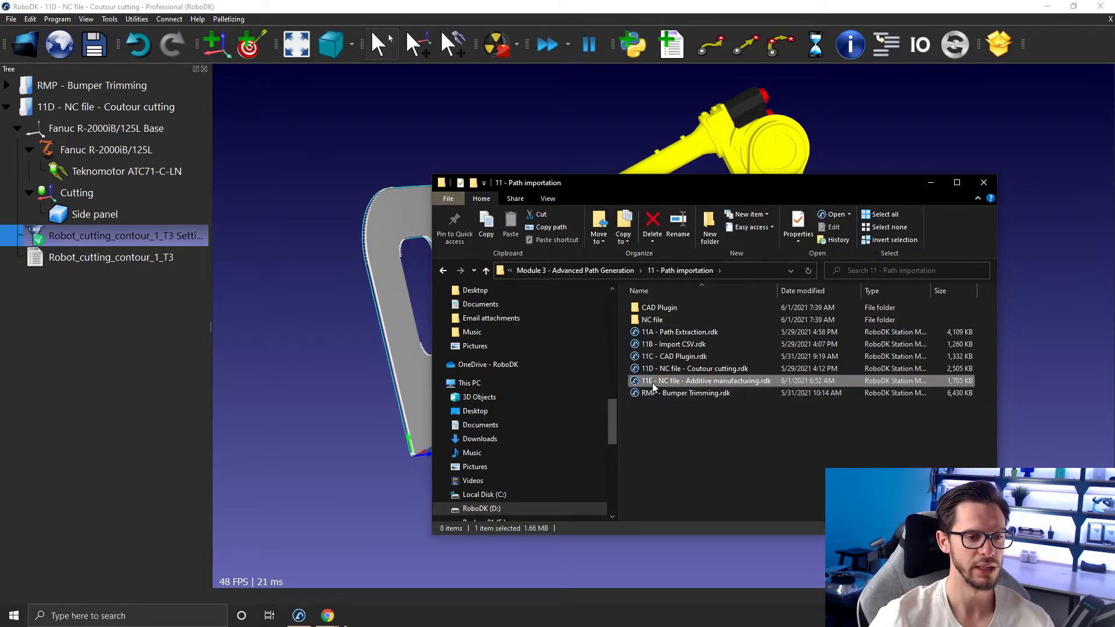
left_click_drag(666, 388, 315, 325)
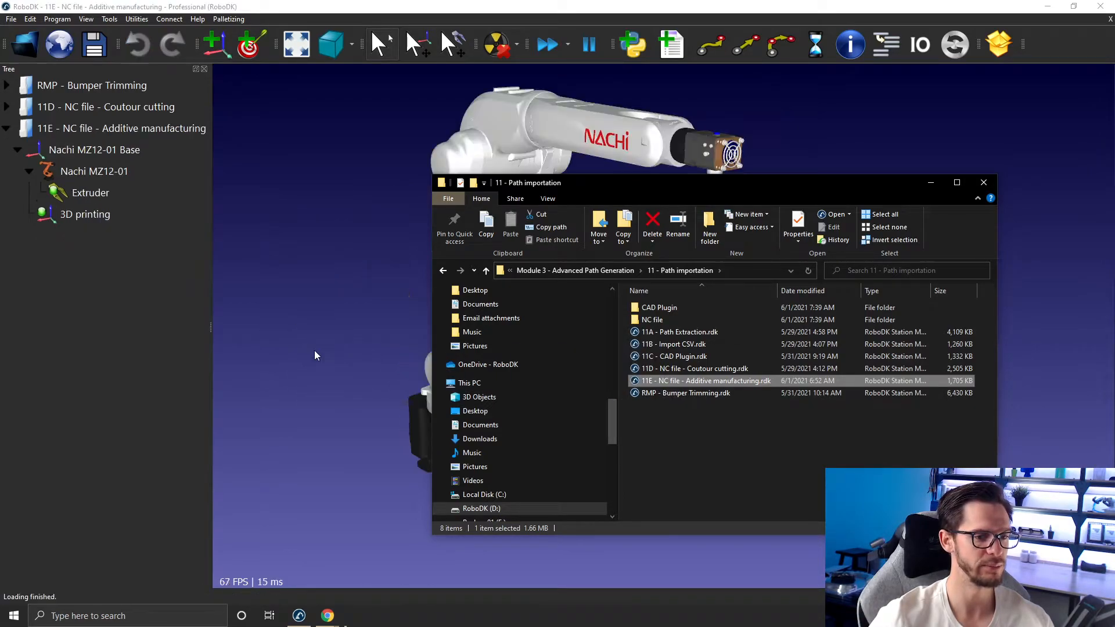
Step: Import RDK Extruded.step from the NC file folder under the 3D printing reference frame and view the extruded letters
left_click_drag(722, 191, 385, 194)
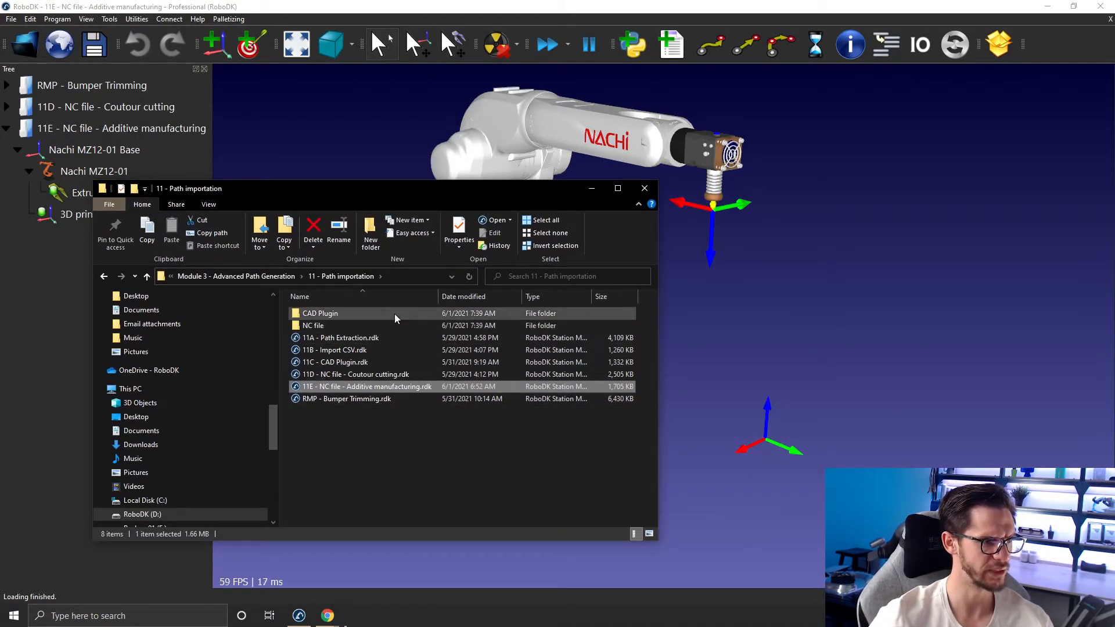
double_click(358, 325)
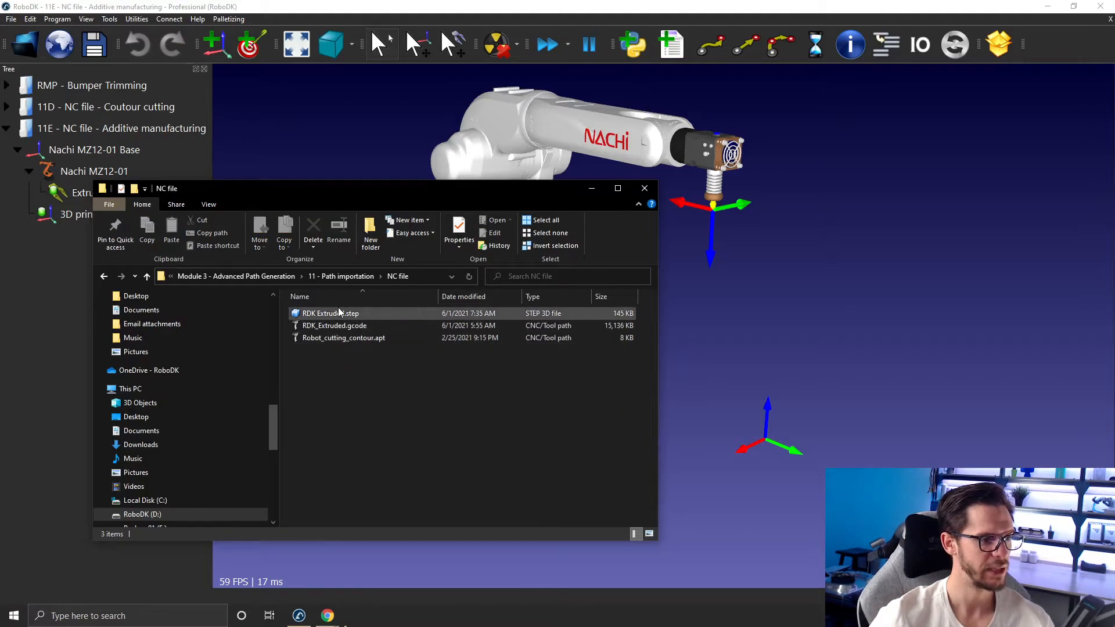
left_click_drag(329, 315, 76, 216)
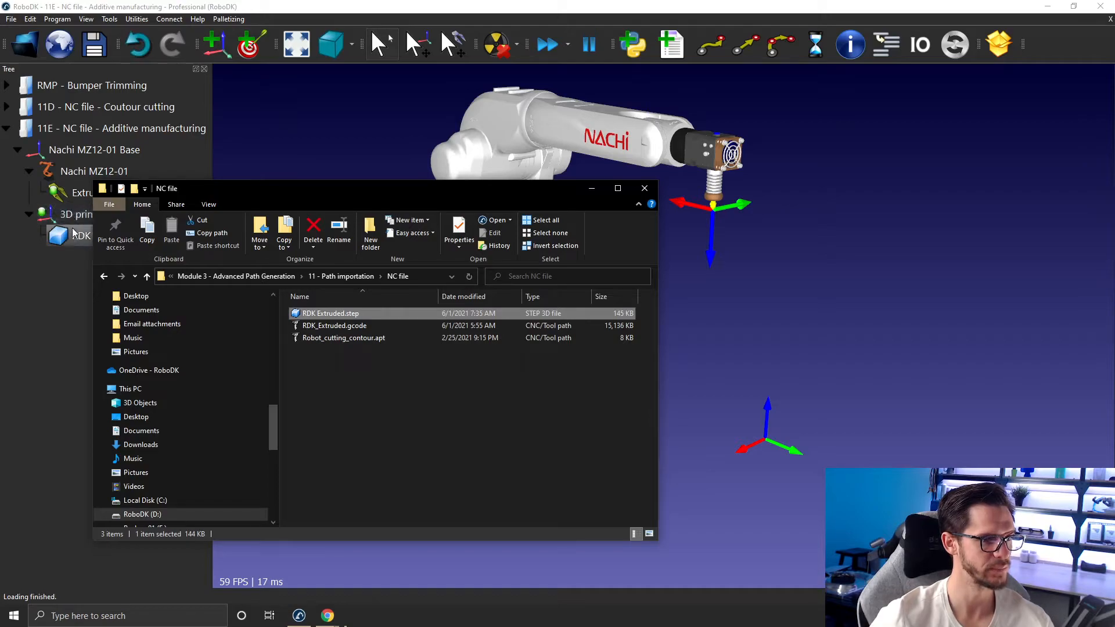
left_click_drag(299, 197, 771, 140)
left_click(674, 386)
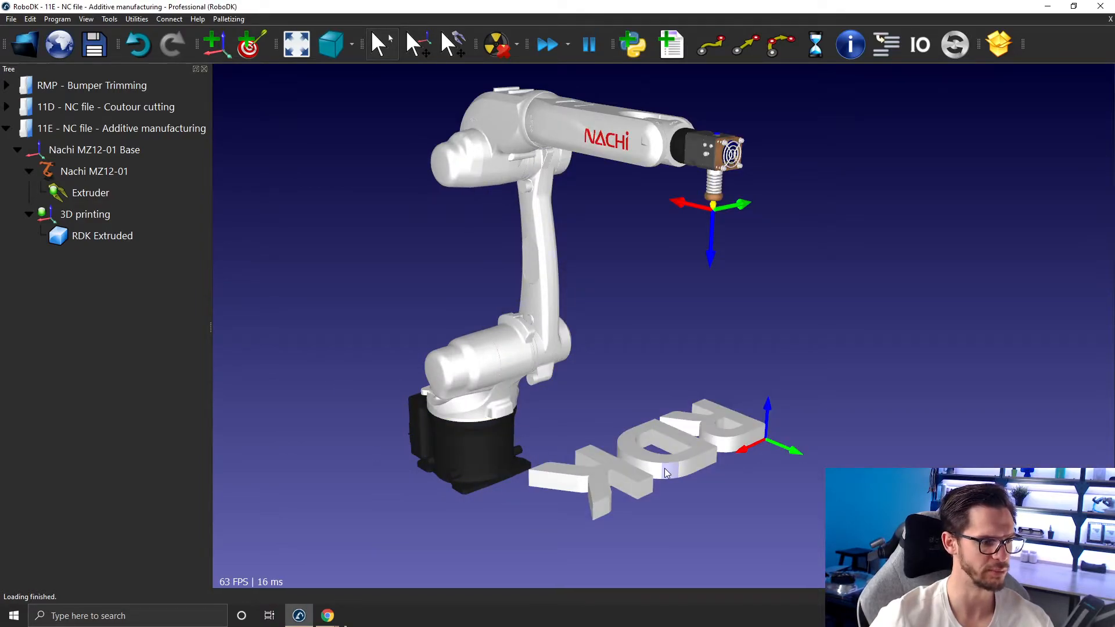
left_click_drag(626, 475, 761, 409)
middle_click_drag(758, 411, 830, 377)
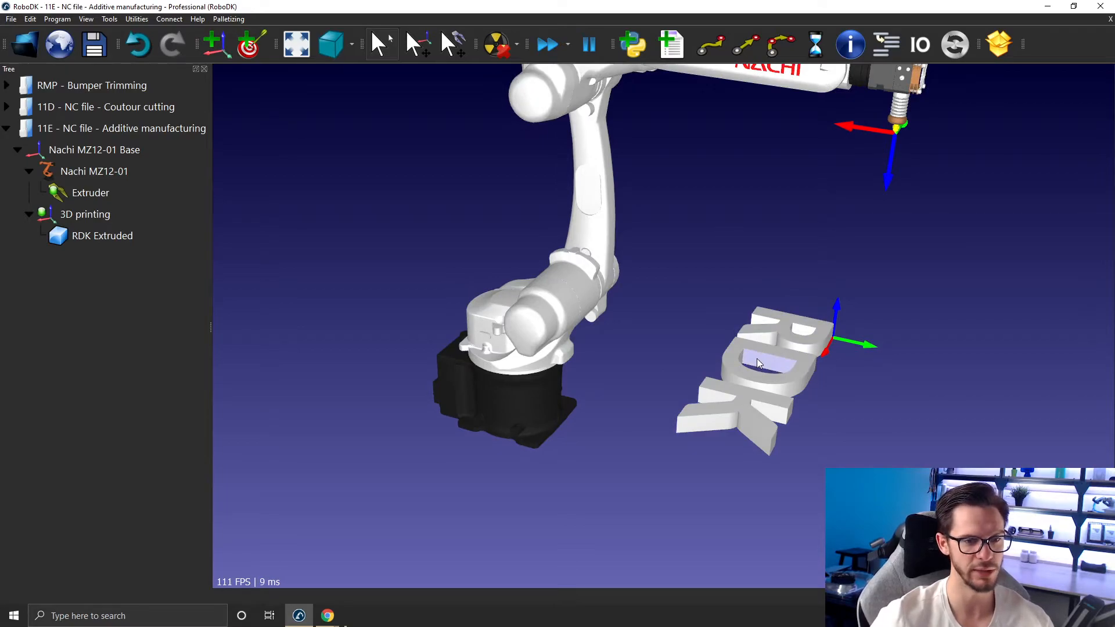
Step: Import RDK_Extruded.gcode from the NC file folder into the station as a robot machining project
left_click(355, 615)
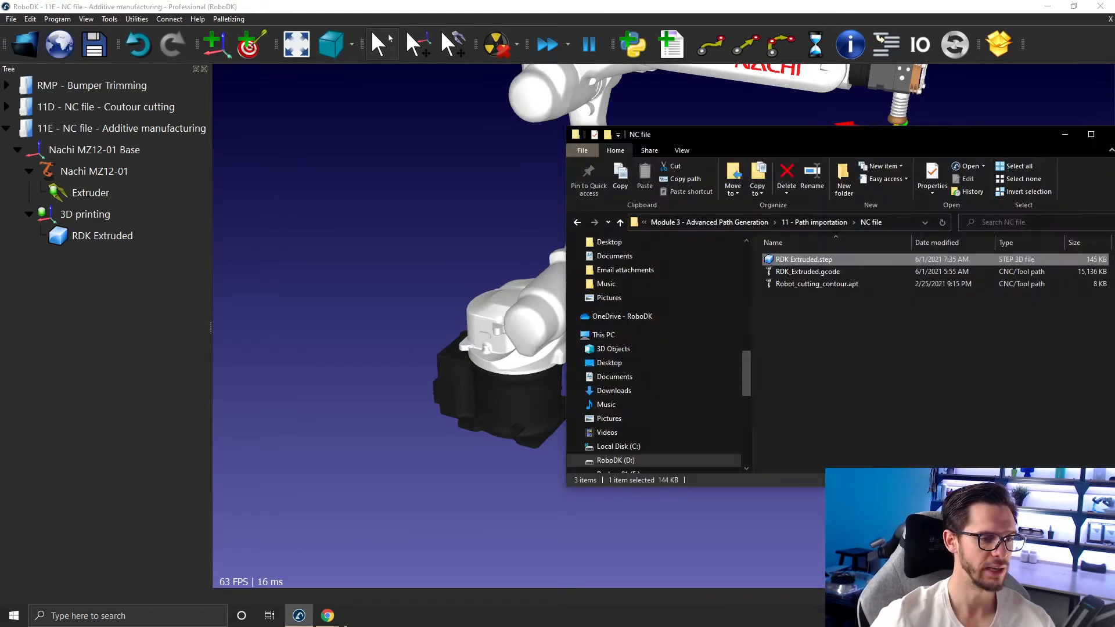
left_click_drag(814, 275, 343, 204)
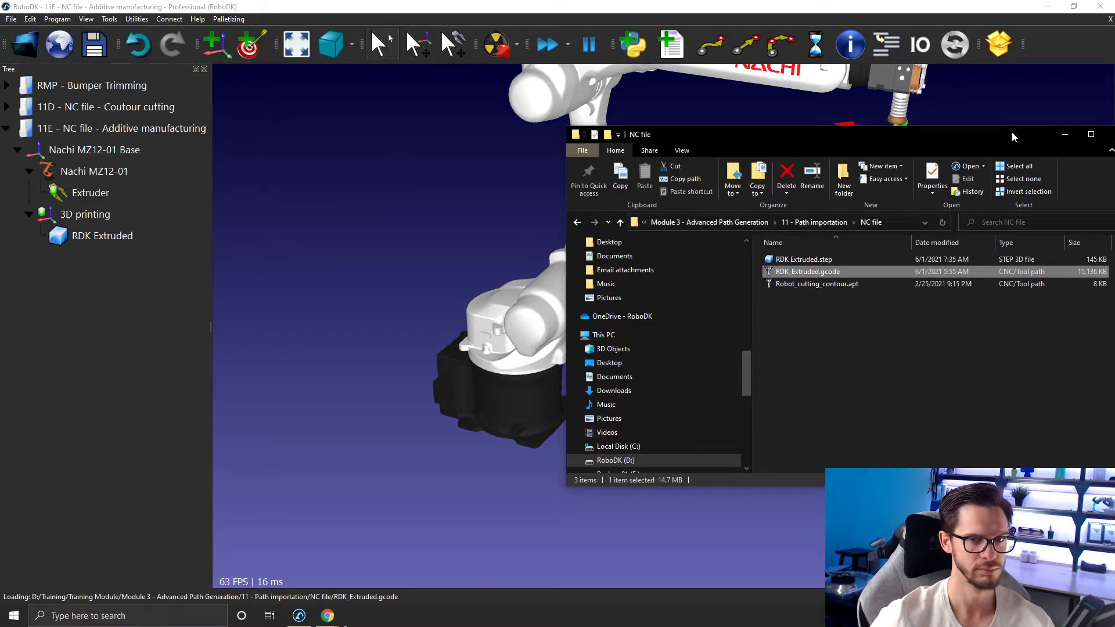
left_click_drag(1010, 139, 818, 138)
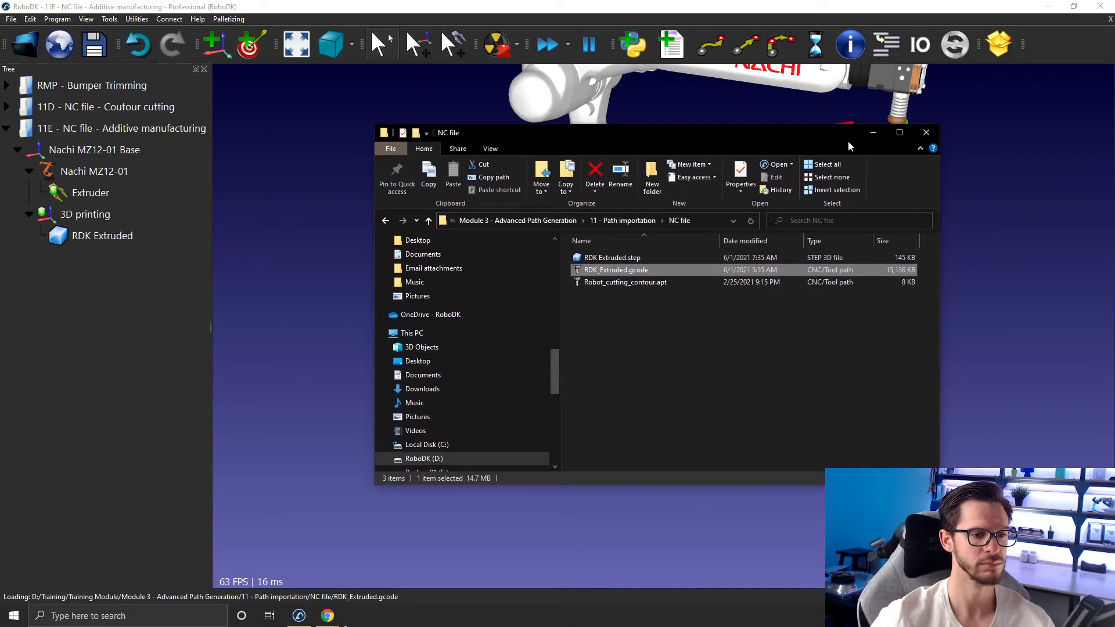
left_click(872, 132)
left_click_drag(769, 293, 513, 106)
Step: Examine the imported RDK_Extruded printing tool path up close, including its layers, and compare it with the extruded letters
mouse_move(976, 346)
right_mouse_down()
mouse_move(990, 331)
mouse_move(987, 453)
mouse_move(933, 213)
right_mouse_up()
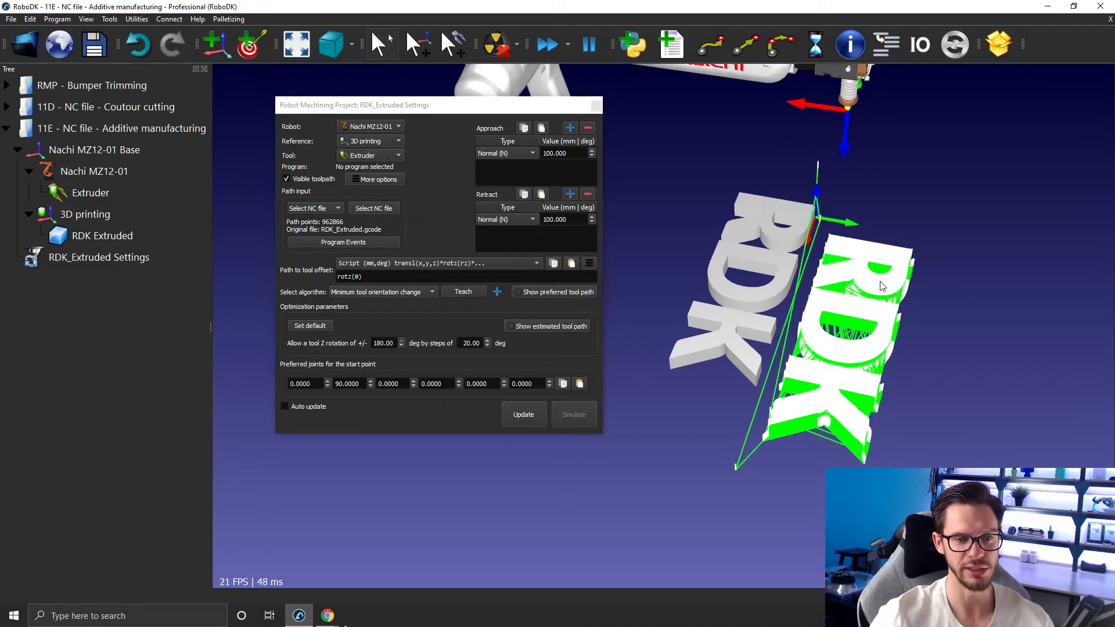
left_click_drag(907, 340, 797, 227)
scroll(798, 232, "up", 5)
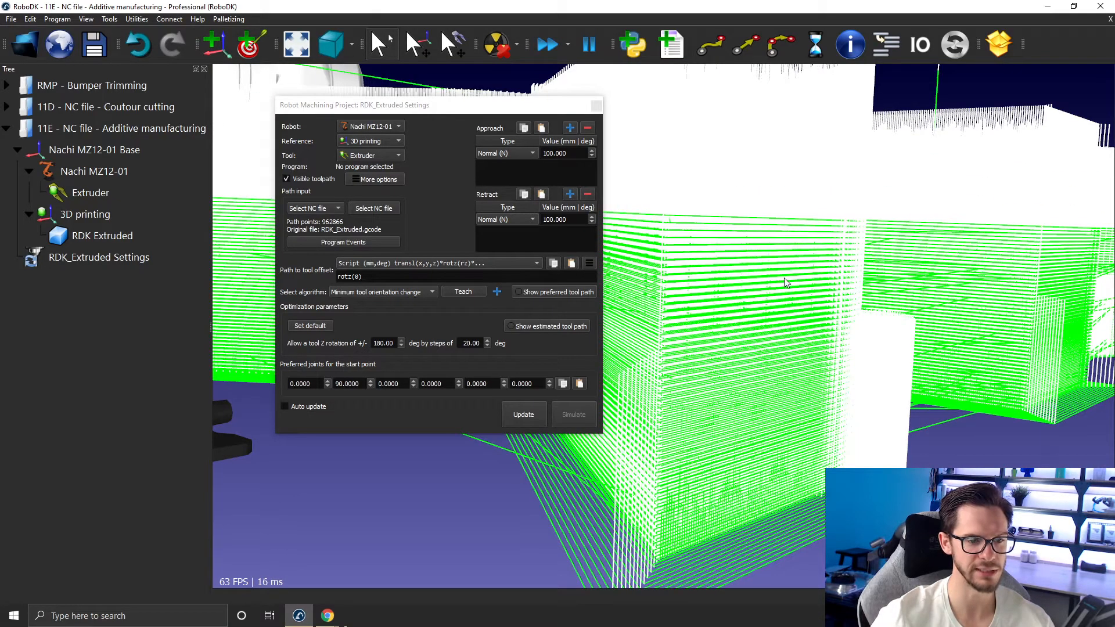
scroll(787, 280, "down", 5)
mouse_move(787, 279)
right_mouse_down()
mouse_move(899, 453)
mouse_move(741, 312)
mouse_move(842, 378)
mouse_move(875, 368)
mouse_move(871, 376)
right_mouse_up()
scroll(893, 401, "up", 5)
scroll(764, 408, "down", 3)
scroll(763, 413, "down", 3)
right_click_drag(763, 412, 791, 477)
right_click_drag(844, 448, 784, 236)
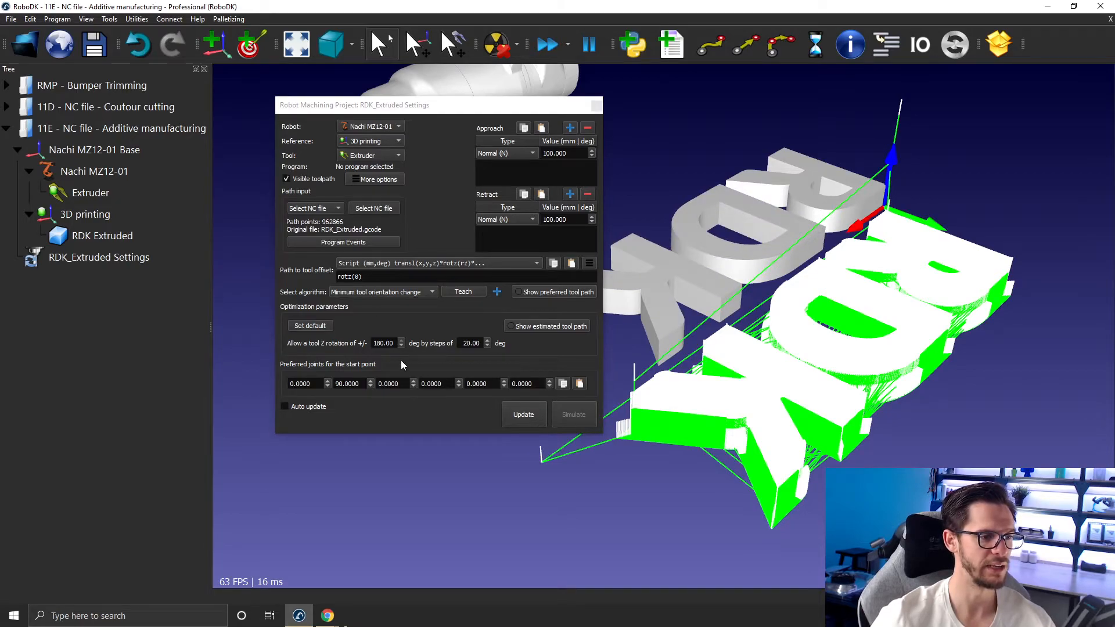
Step: Set the allowed tool Z rotation to 0 deg and update the RDK_Extruded machining project to generate its robot program
left_click_drag(385, 342, 370, 343)
type("0")
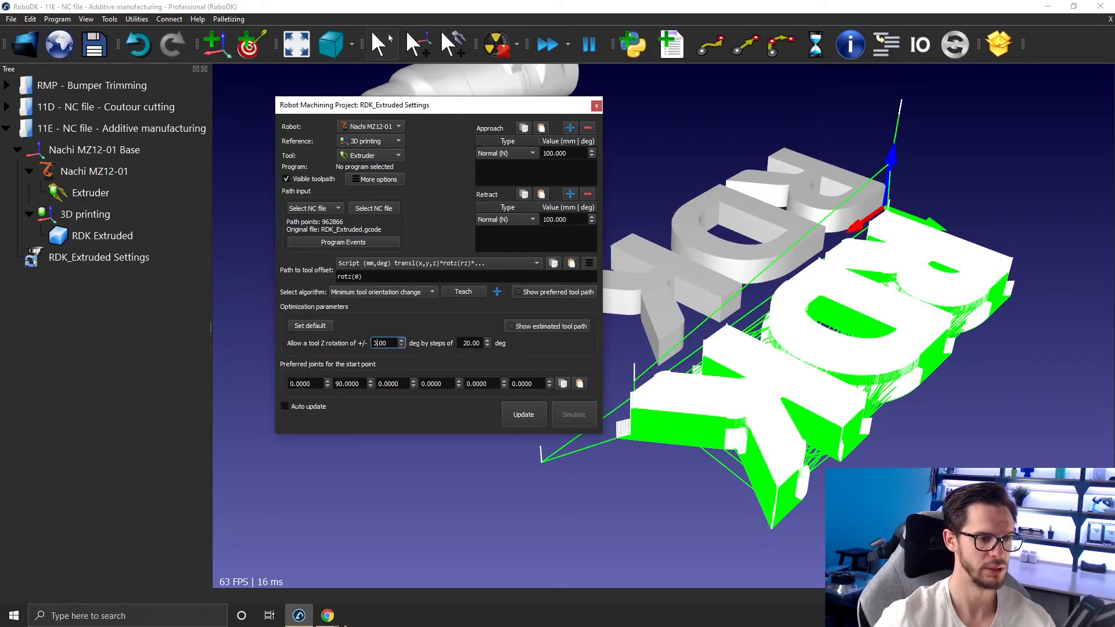
left_click(513, 417)
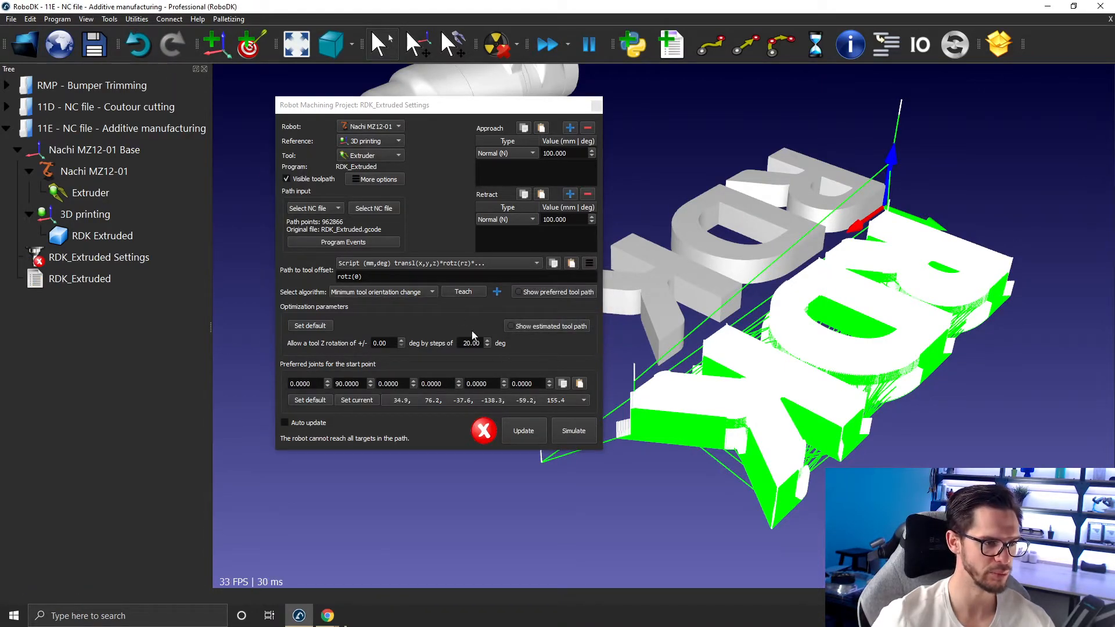
Step: Move the machining settings aside and check the Nachi robot's position relative to the printing tool path
left_click_drag(472, 113, 283, 157)
scroll(622, 209, "down", 5)
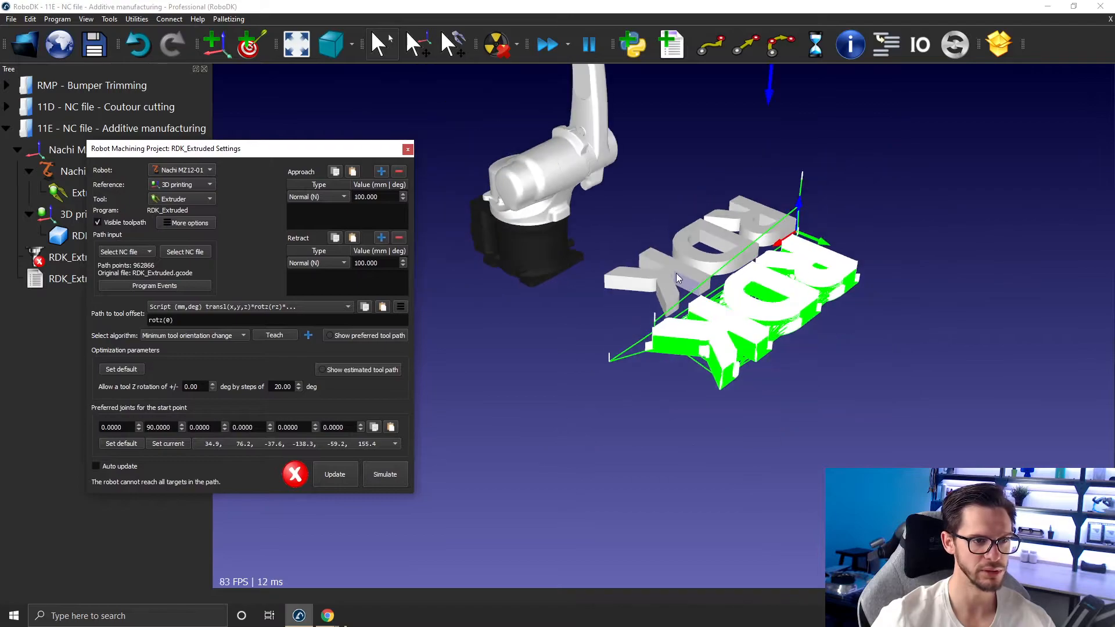
scroll(633, 214, "up", 3)
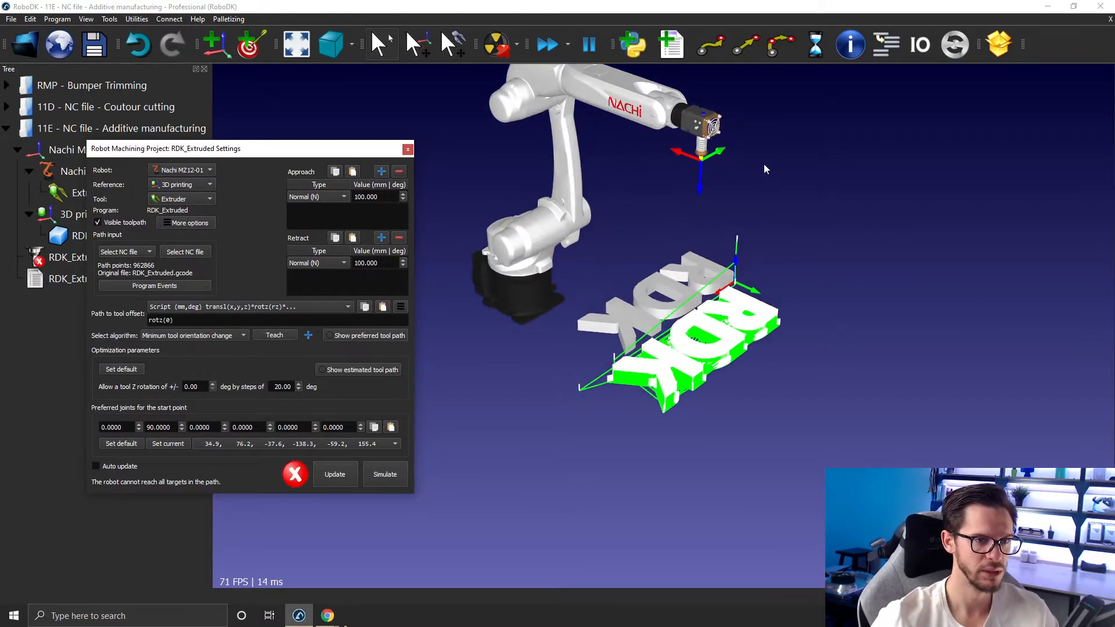
Step: Lower the Nachi extruder toward the printing path, set its current joints as the preferred start, and update the RDK_Extruded machining project
left_click(649, 220)
left_click_drag(698, 188, 707, 255, "alt")
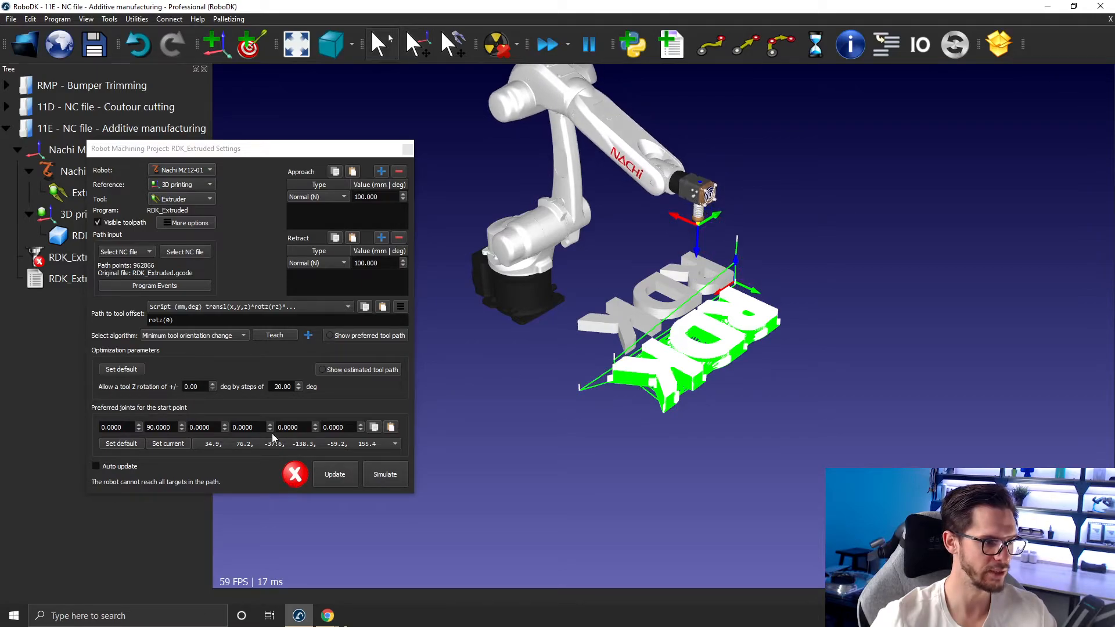
left_click(167, 444)
left_click(334, 474)
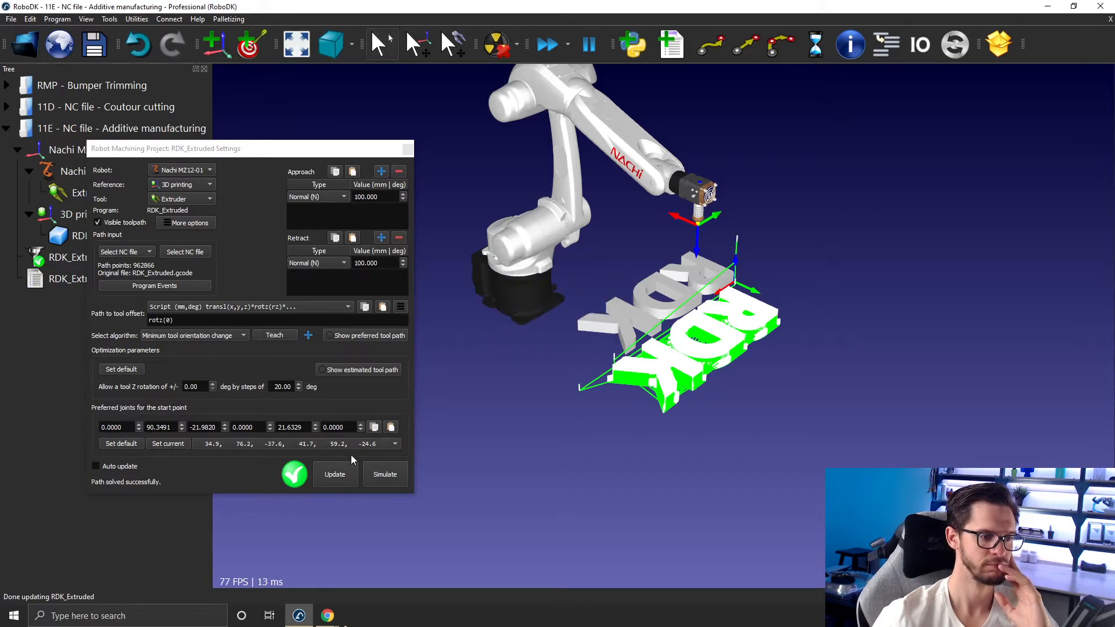
Step: Simulate the RDK_Extruded printing program and play back its motion, watching the extruder follow the path up close
left_click(374, 479)
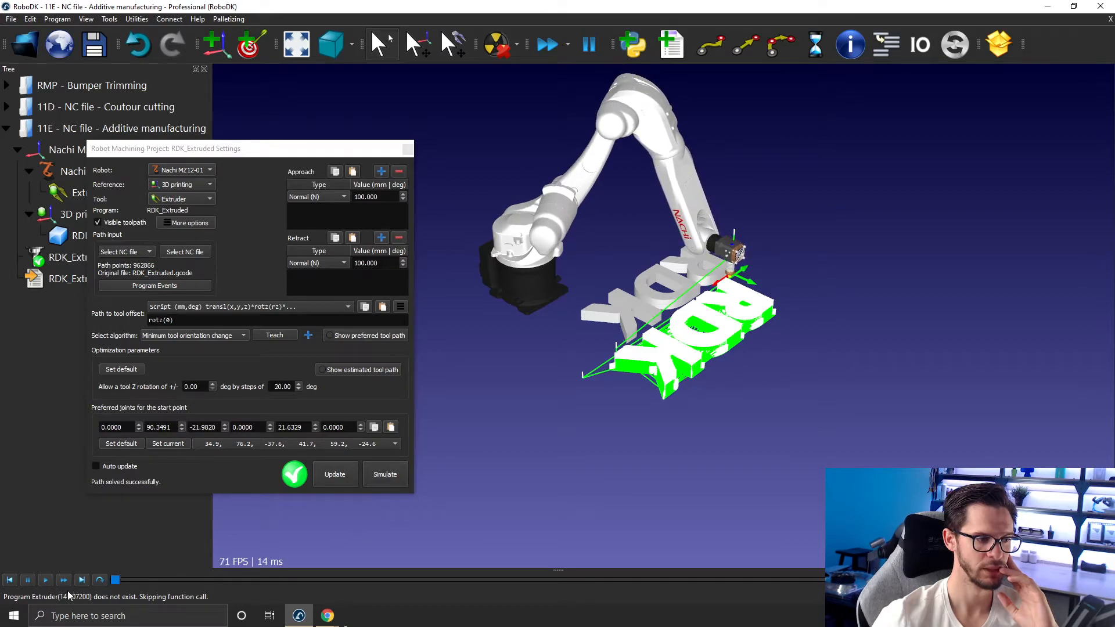
left_click(50, 583)
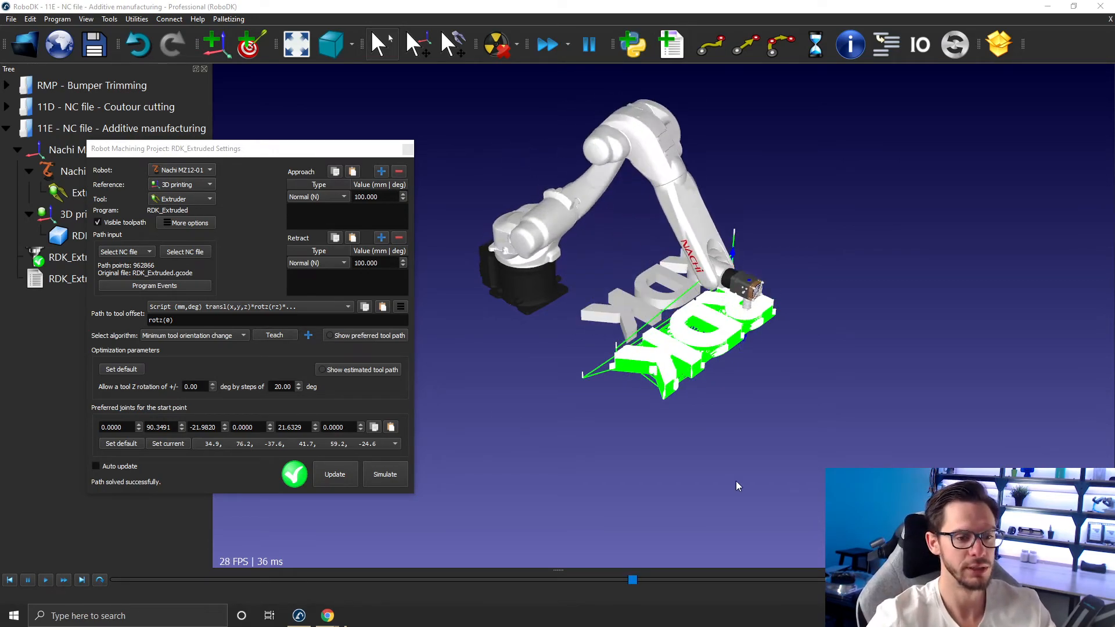
scroll(662, 291, "up", 5)
left_click_drag(670, 308, 721, 290)
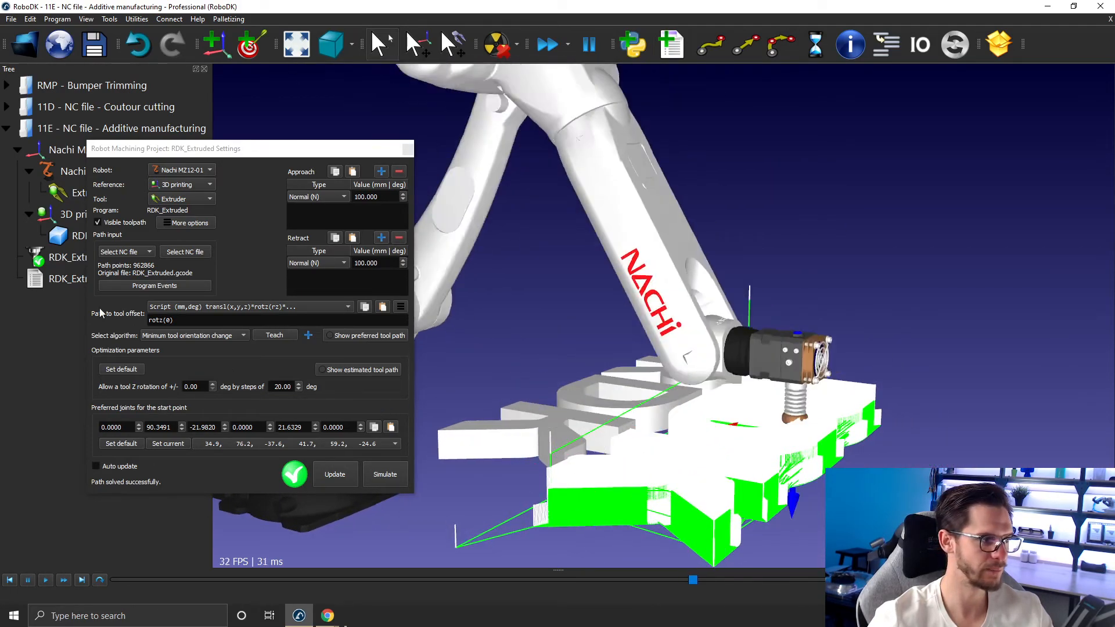
Step: Hide the normals of the RDK_Extruded tool path and view the bare path around the extruder
right_click(54, 262)
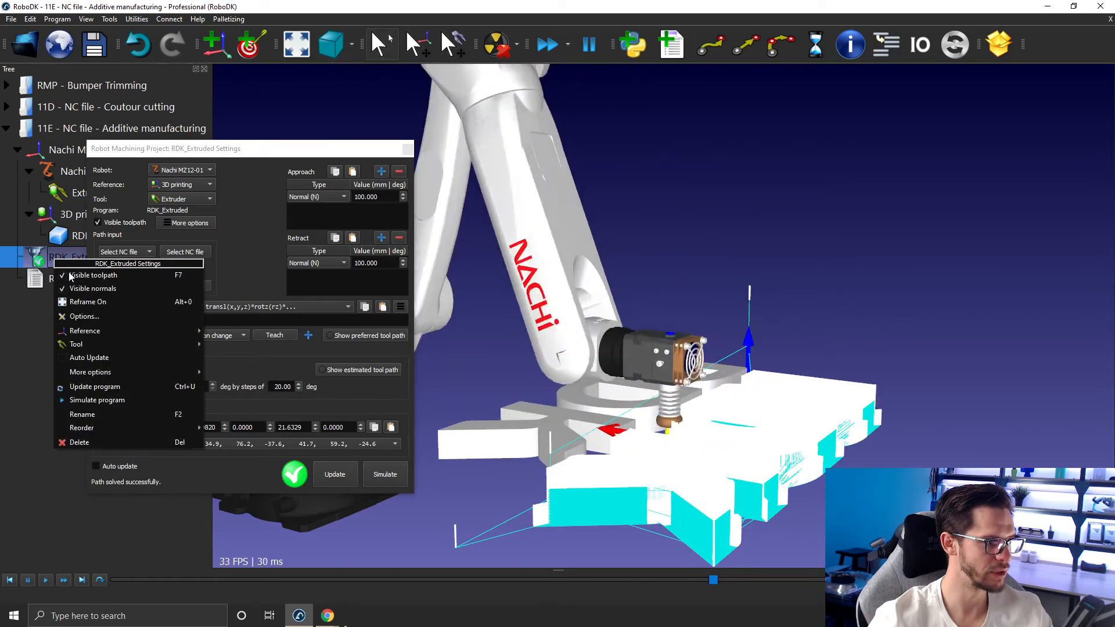
left_click(87, 290)
left_click(973, 278)
mouse_move(748, 384)
right_mouse_down()
mouse_move(704, 348)
mouse_move(740, 385)
right_mouse_up()
middle_click_drag(740, 386, 770, 294)
mouse_move(769, 294)
right_mouse_down()
mouse_move(764, 339)
mouse_move(771, 285)
right_mouse_up()
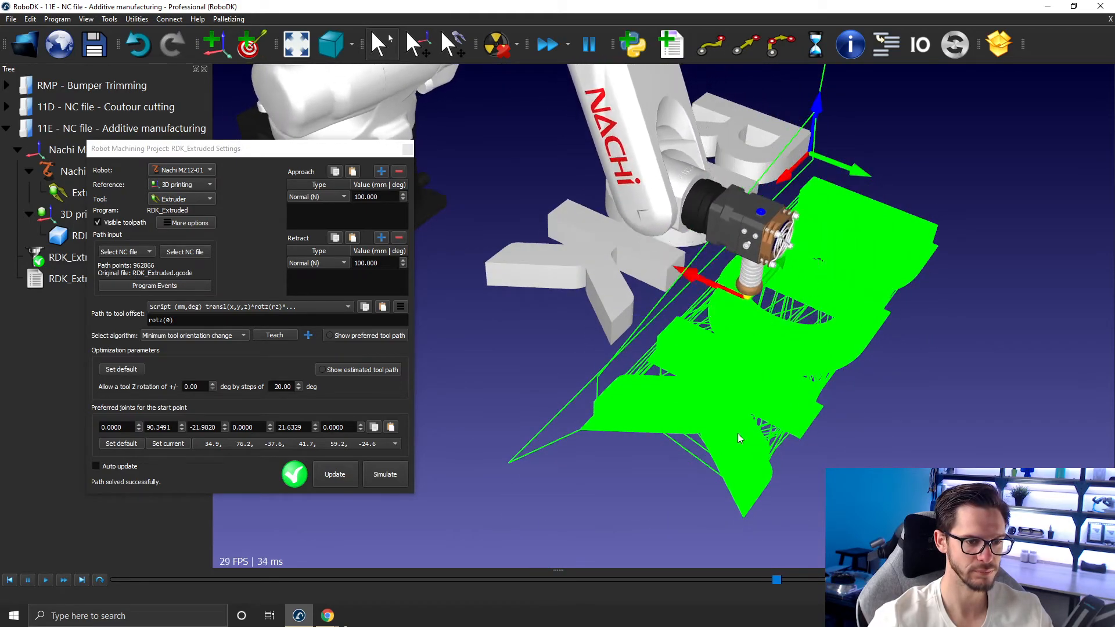
mouse_move(711, 455)
right_mouse_down()
mouse_move(726, 356)
mouse_move(704, 452)
right_mouse_up()
scroll(703, 447, "down", 3)
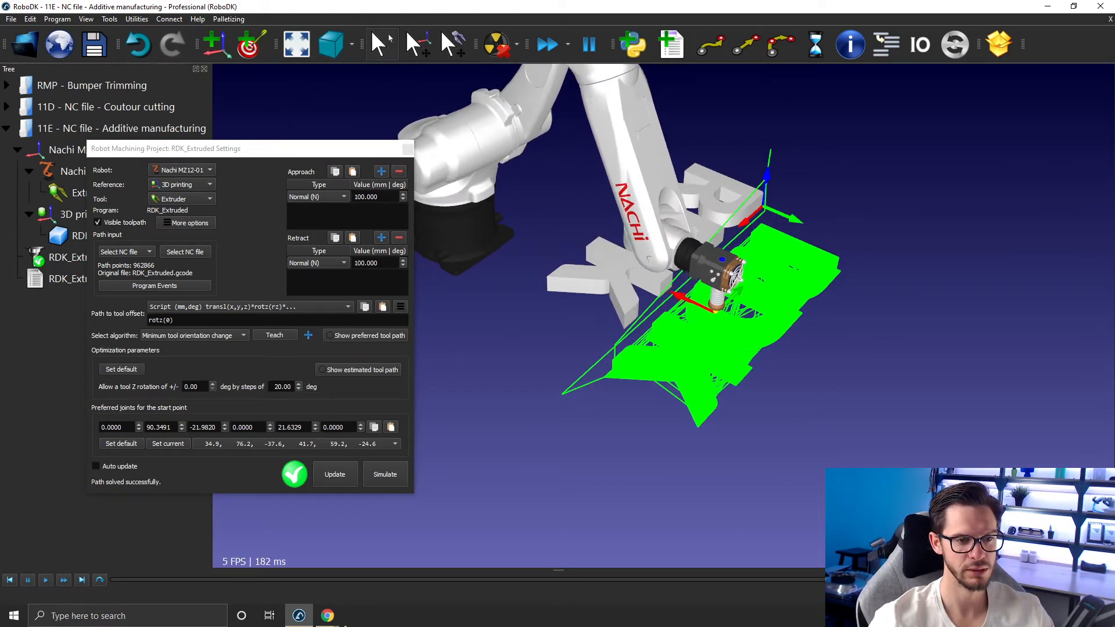
Step: Run the RDK_Extruded simulation again and close the machining project settings
left_click(389, 481)
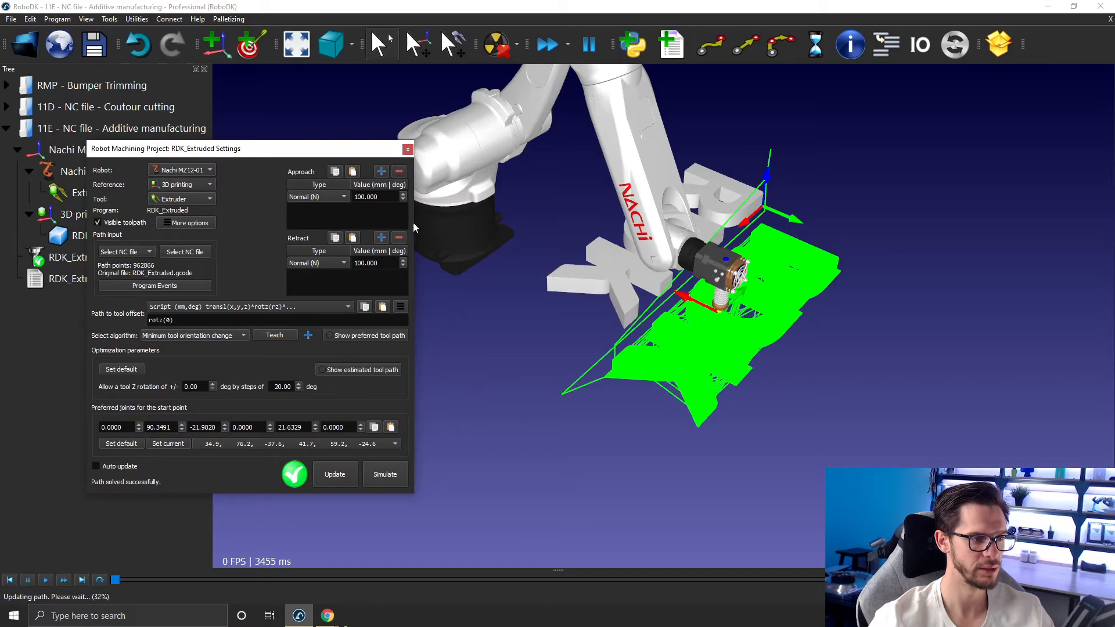
left_click(408, 151)
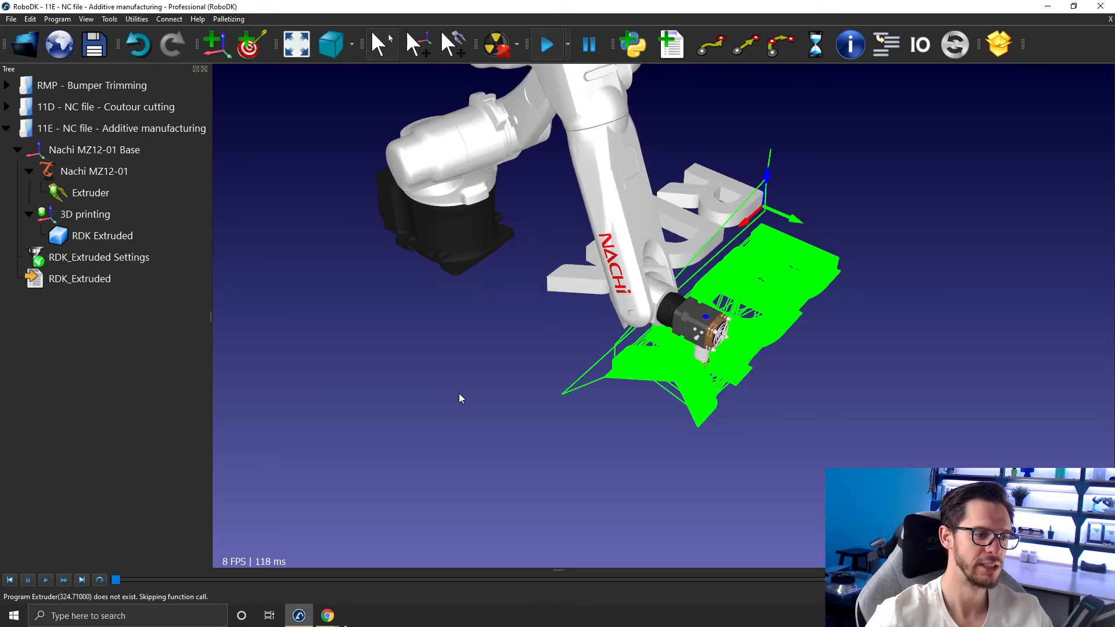
Step: Show the RDK_Extruded tool path normals and examine the printed layers and extruder from several angles
right_click(98, 261)
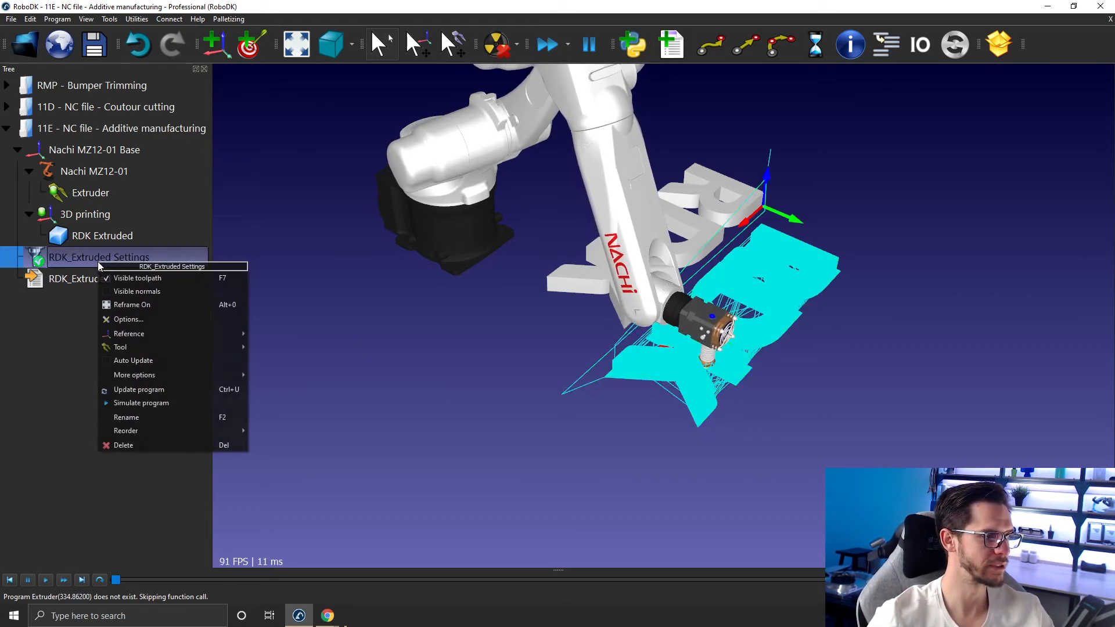
left_click(116, 290)
scroll(736, 414, "up", 10)
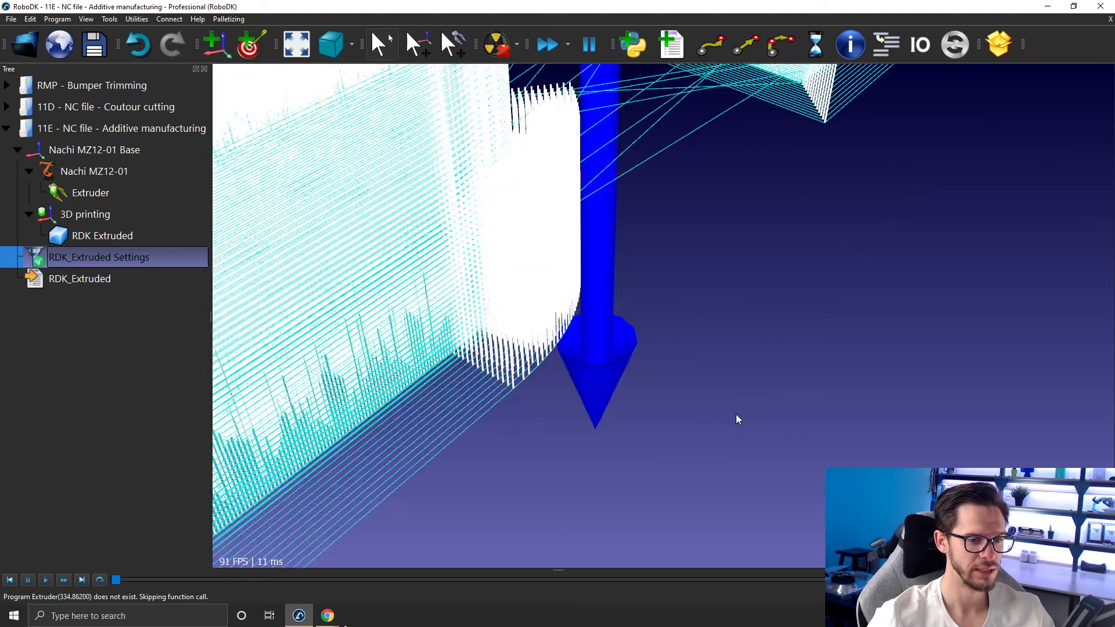
scroll(573, 433, "down", 4)
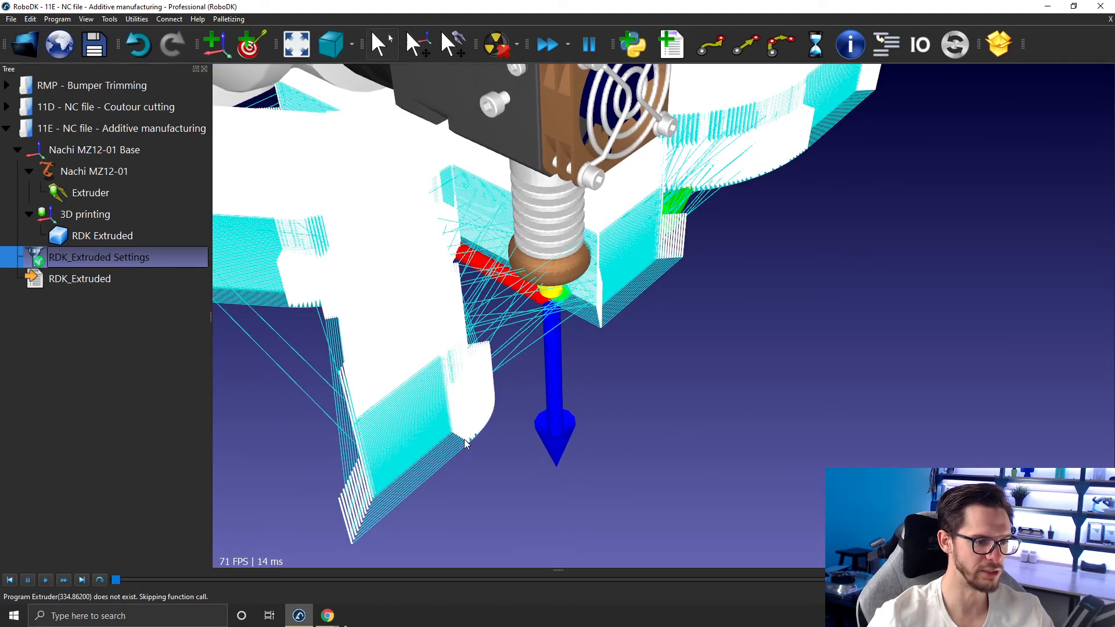
right_click_drag(477, 429, 486, 346)
right_click_drag(656, 168, 606, 212)
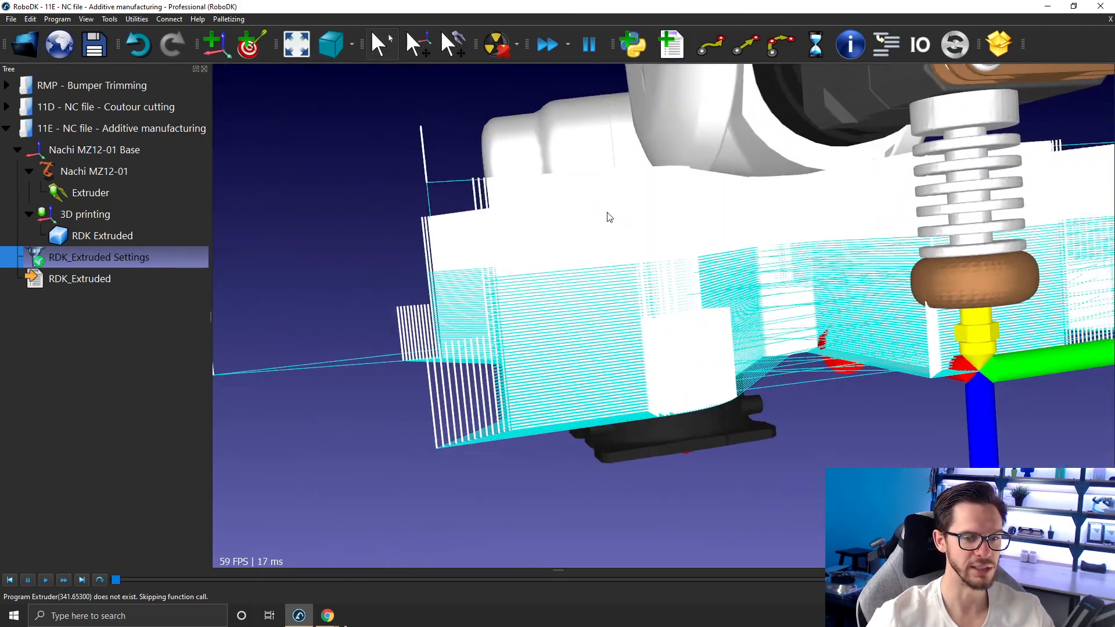
right_click_drag(656, 353, 642, 292)
middle_click_drag(640, 288, 361, 196)
right_click_drag(361, 196, 408, 254)
scroll(556, 402, "down", 5)
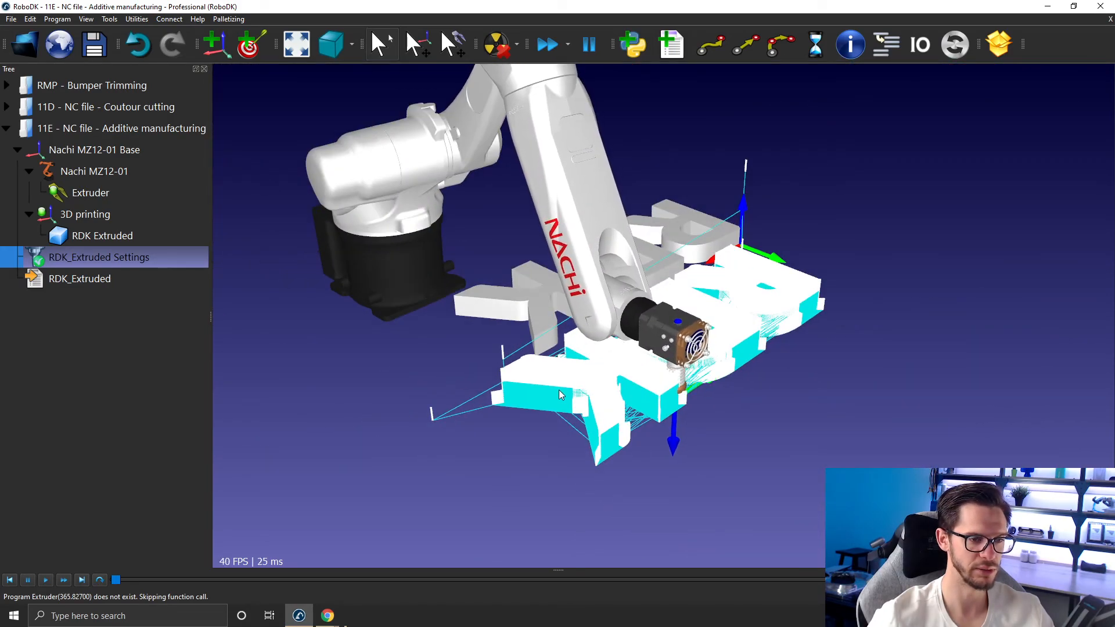